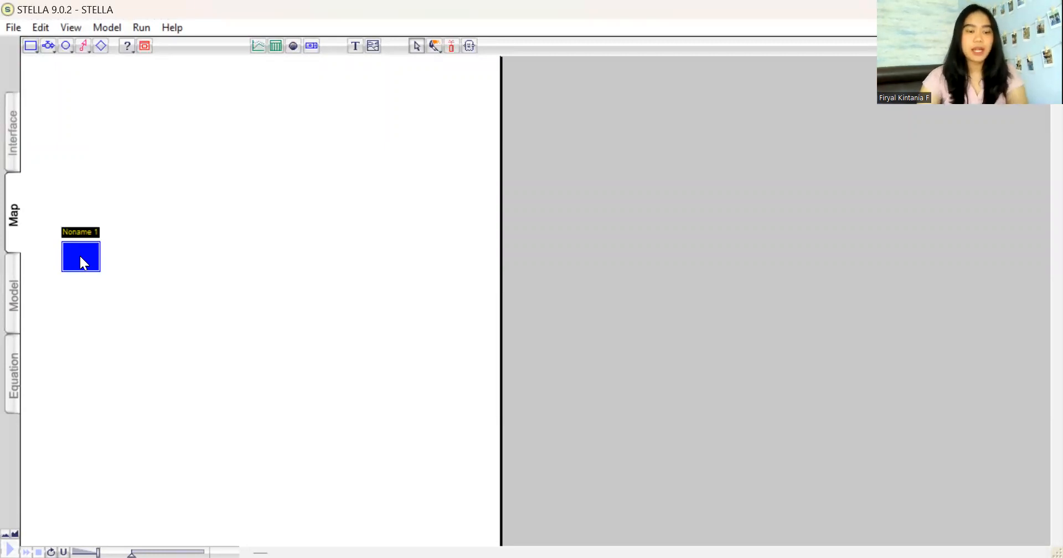
Name the unnamed stock Susceptible and add a second stock named Infectious, roughly level with it on the right
type("scep")
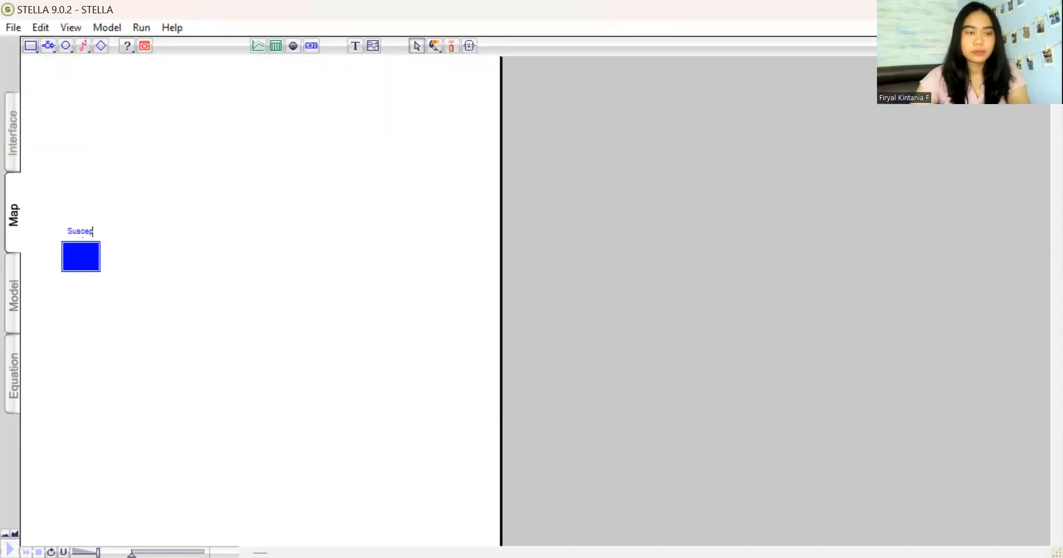
type("usceptible")
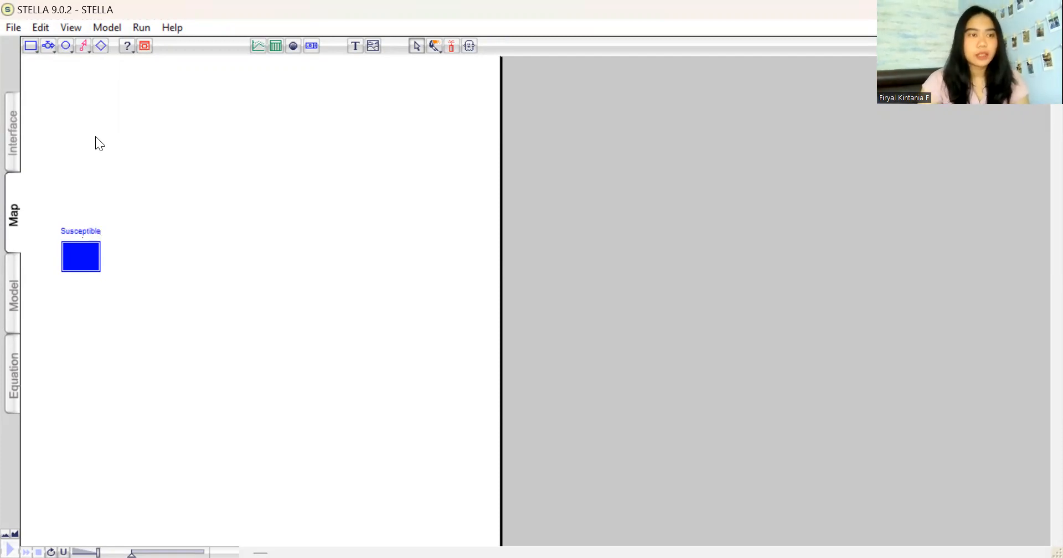
left_click(26, 46)
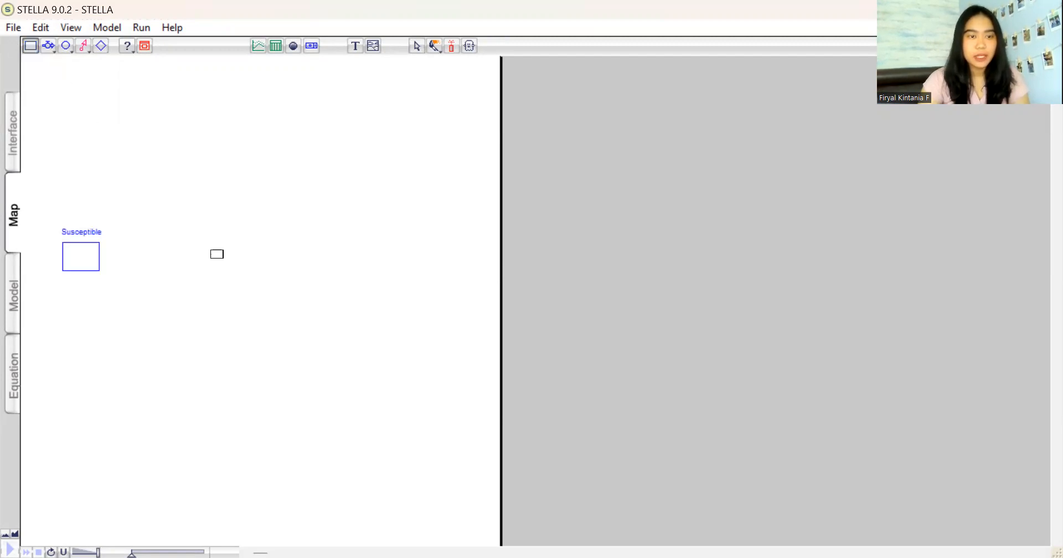
left_click(216, 252)
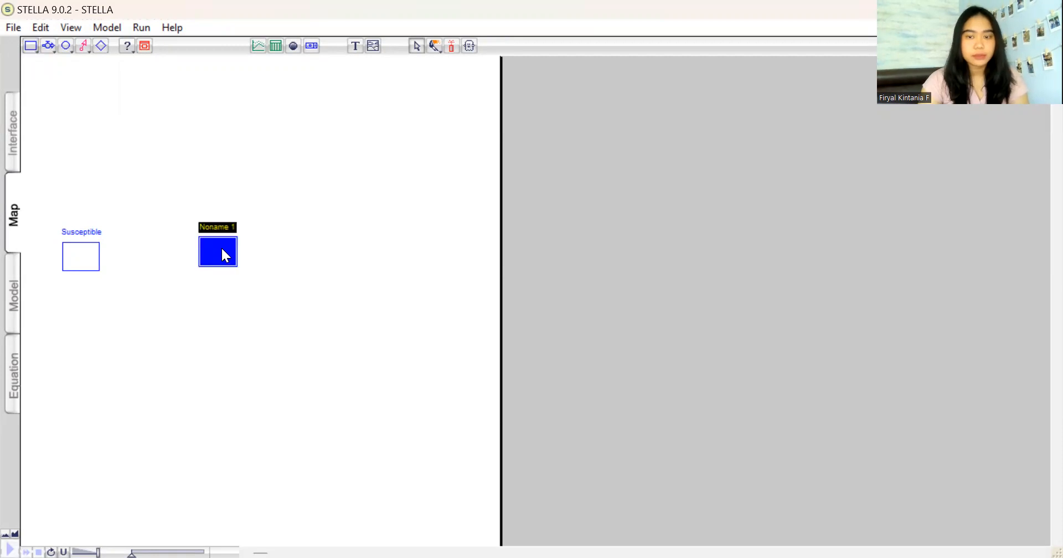
type("In")
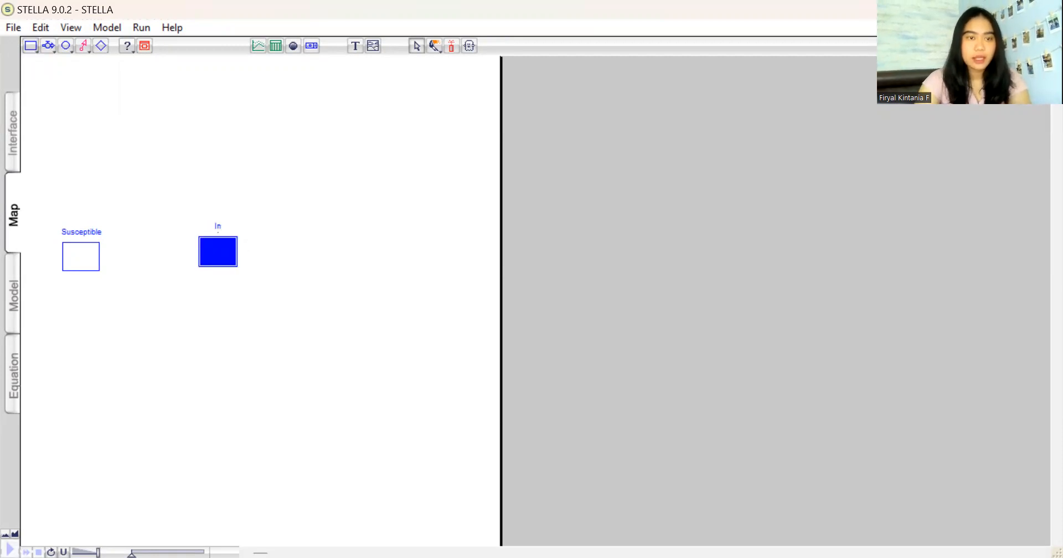
type("fectious")
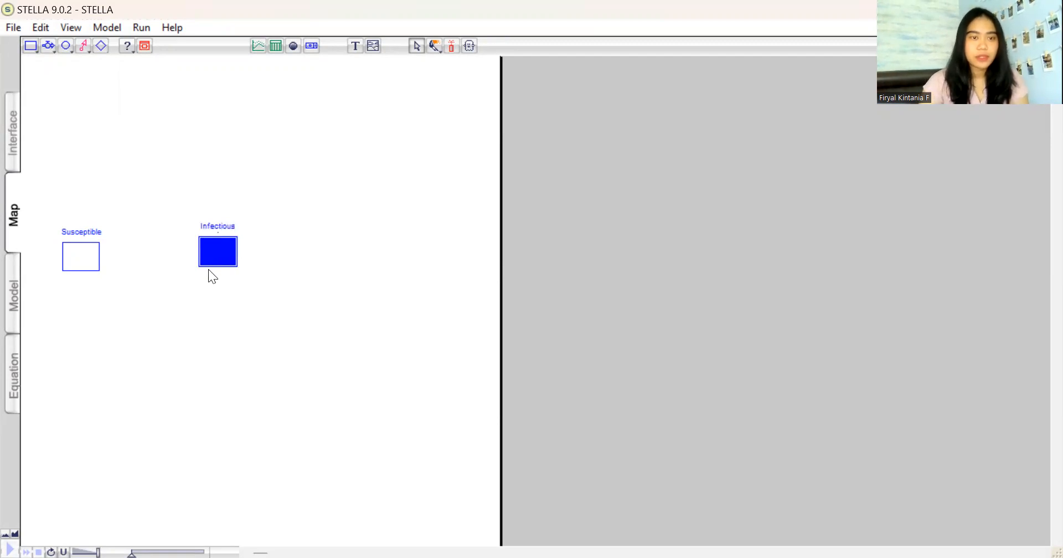
left_click(204, 275)
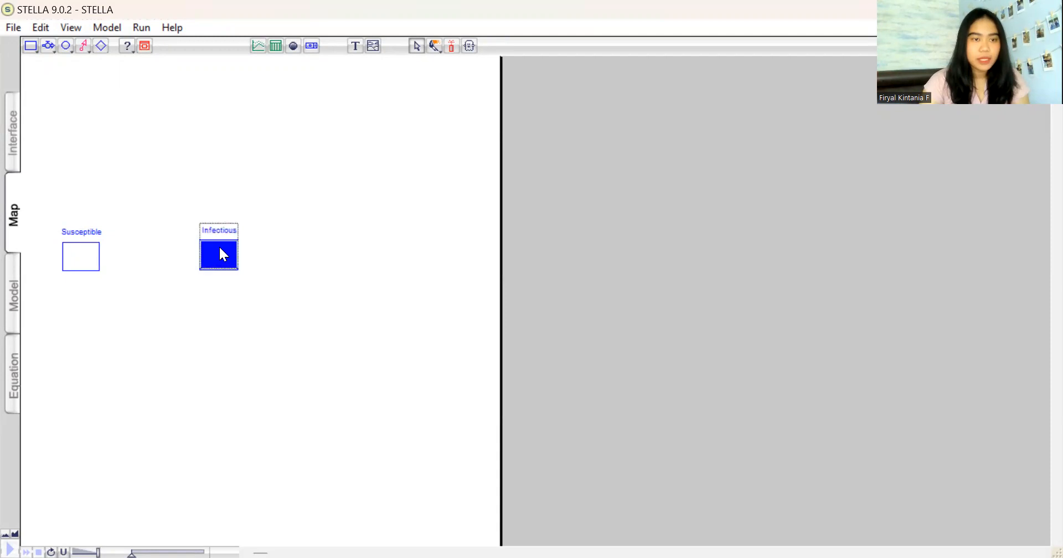
left_click(194, 288)
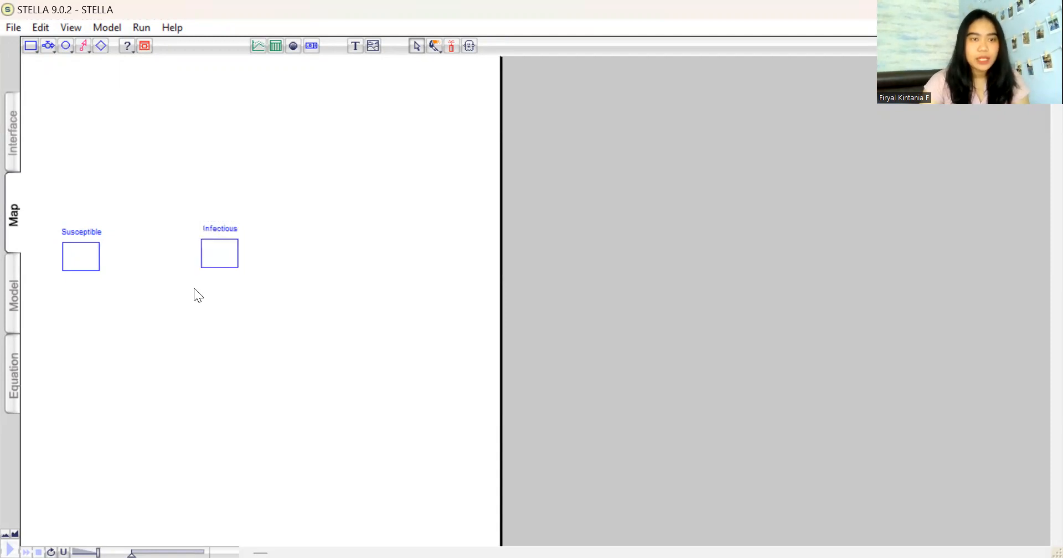
Draw a flow from the Susceptible stock to the Infectious stock and shift it slightly down
left_click(47, 49)
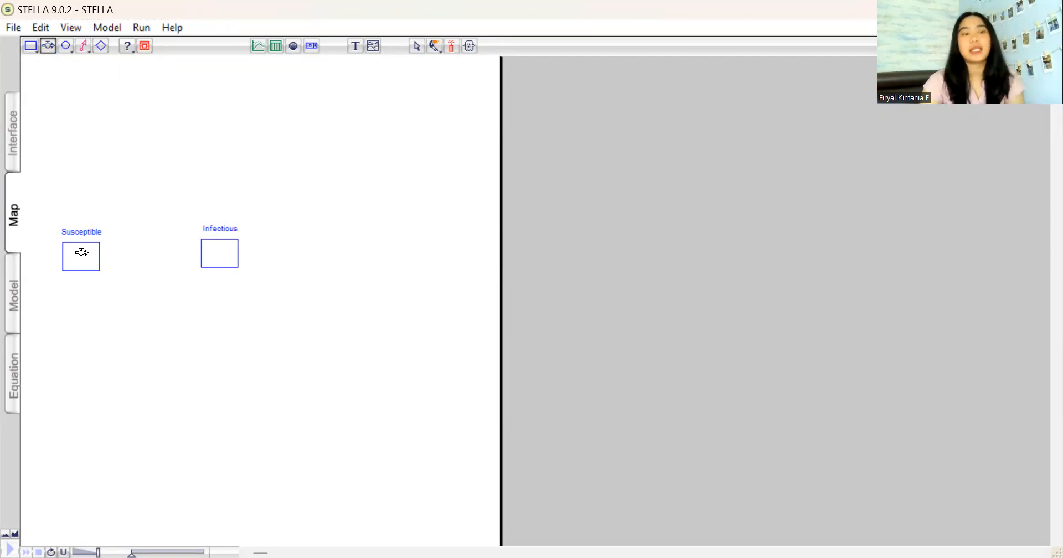
left_click_drag(83, 247, 214, 245)
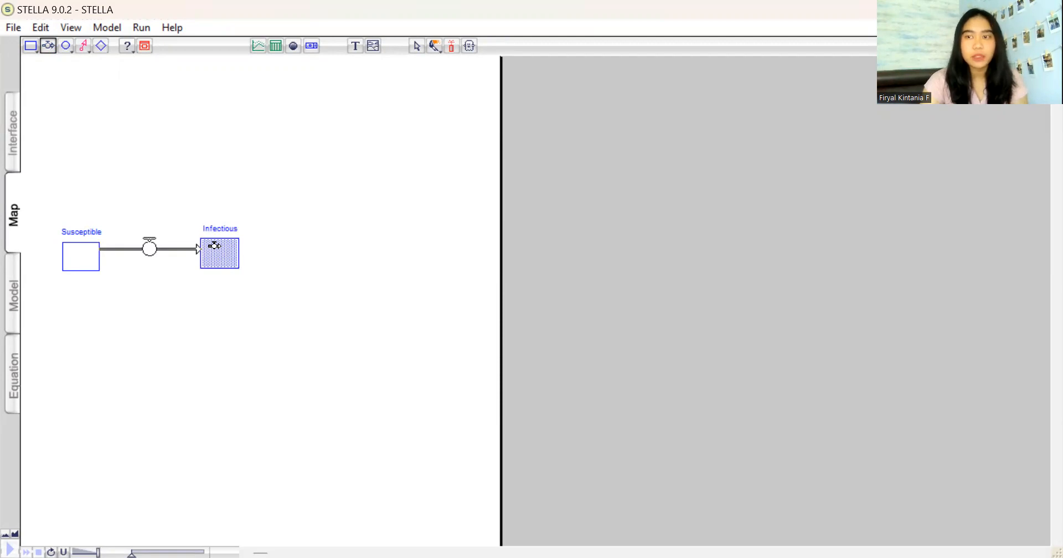
left_click_drag(214, 245, 220, 247)
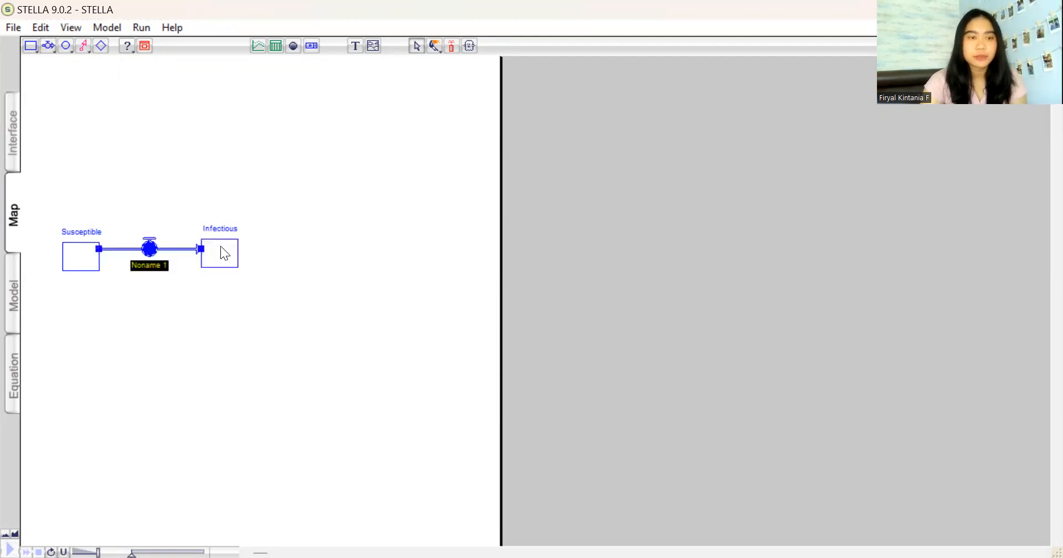
left_click(168, 247)
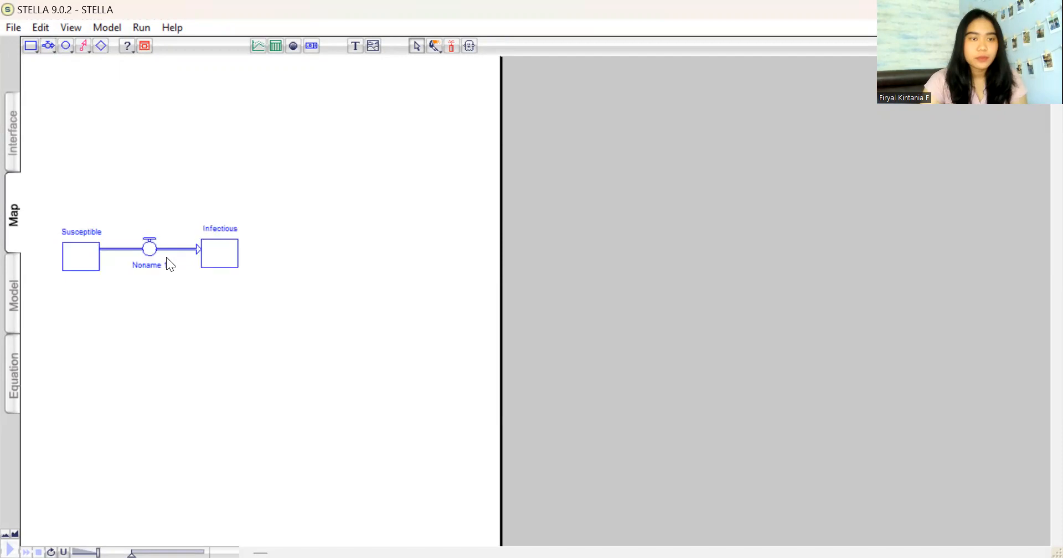
left_click_drag(143, 249, 144, 254)
Rename the flow between the Susceptible and Infectious stocks to "Sick per day"
left_click(157, 270)
left_click(169, 269)
left_click(165, 268)
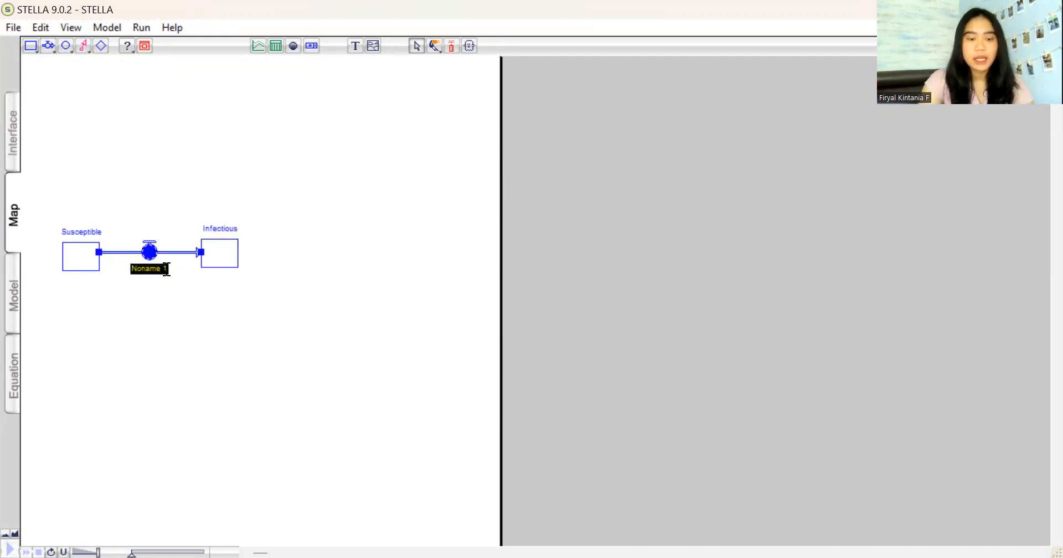
type("Sick per d")
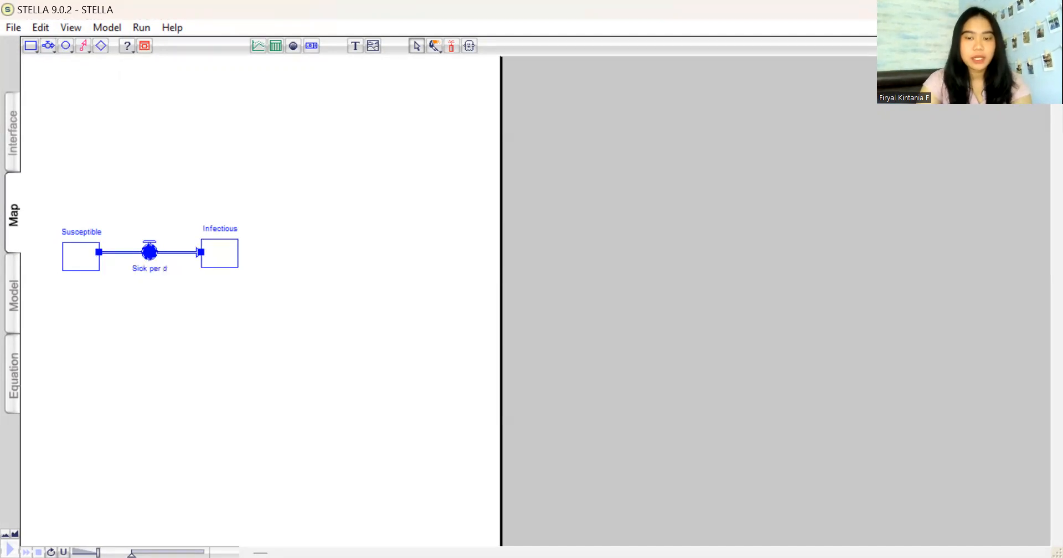
type("ay")
key("Return")
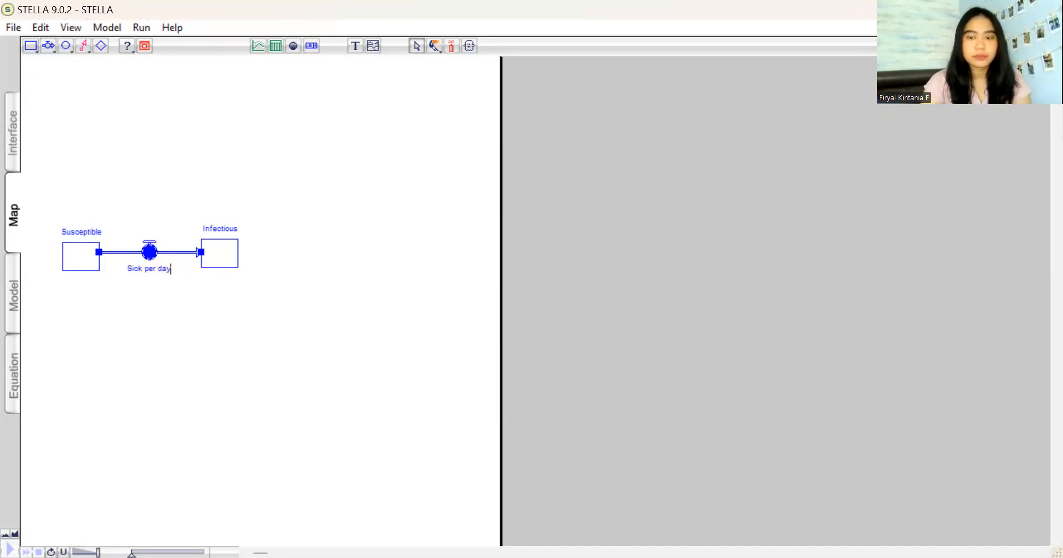
left_click(216, 318)
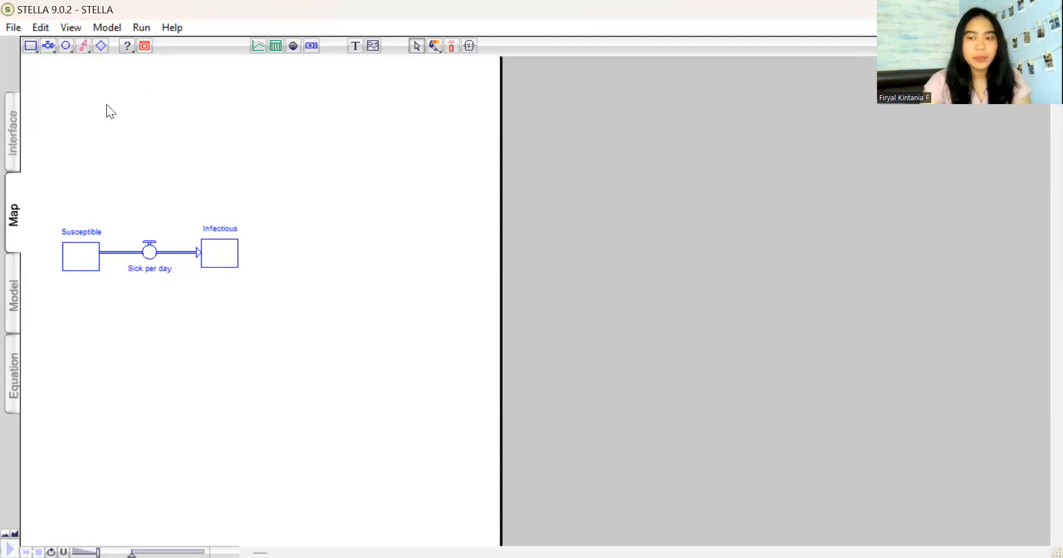
Add a stock named Recovered above and to the right of the Infectious stock
left_click(34, 45)
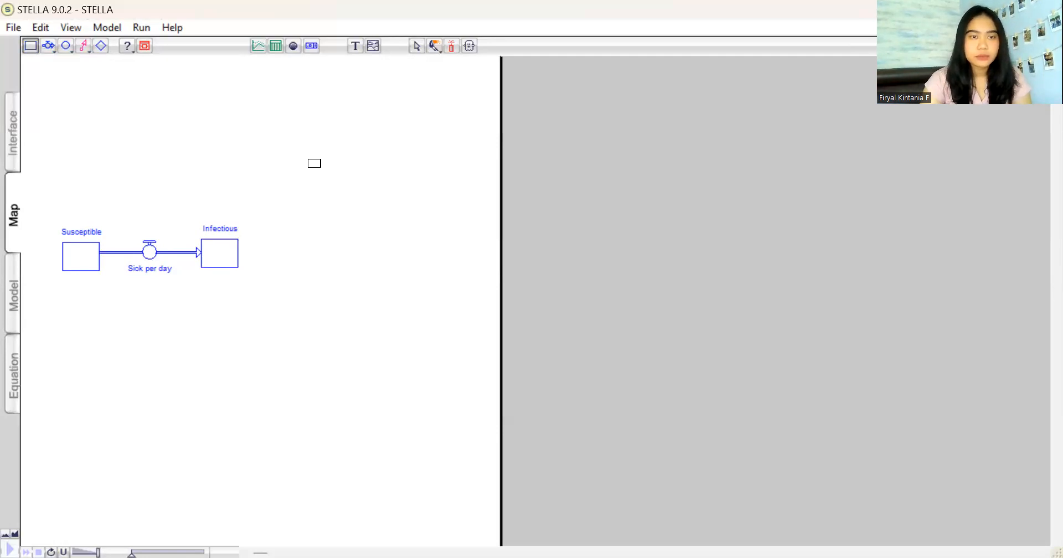
left_click(314, 164)
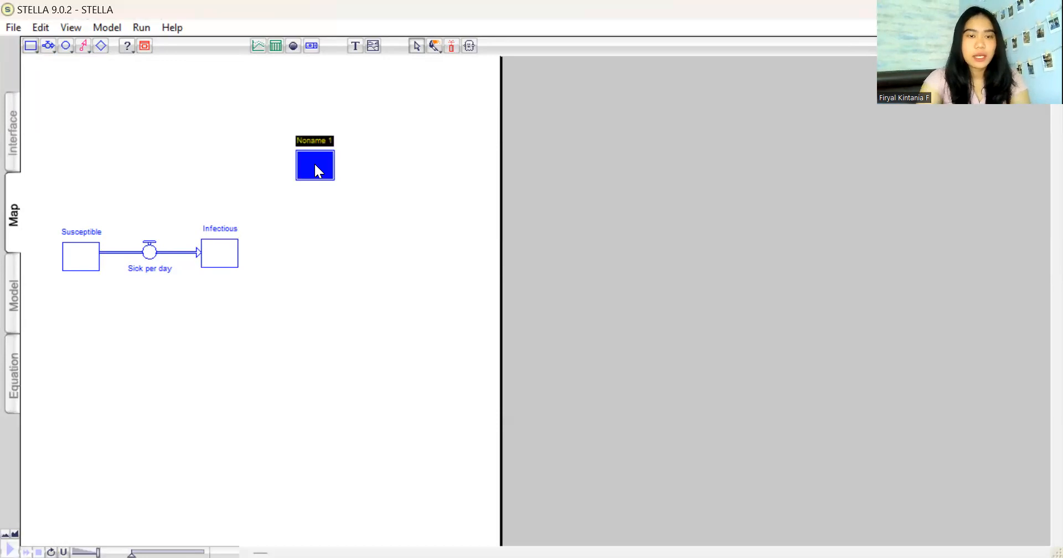
type("Re")
type("vo")
key("BackSpace")
key("BackSpace")
type("c")
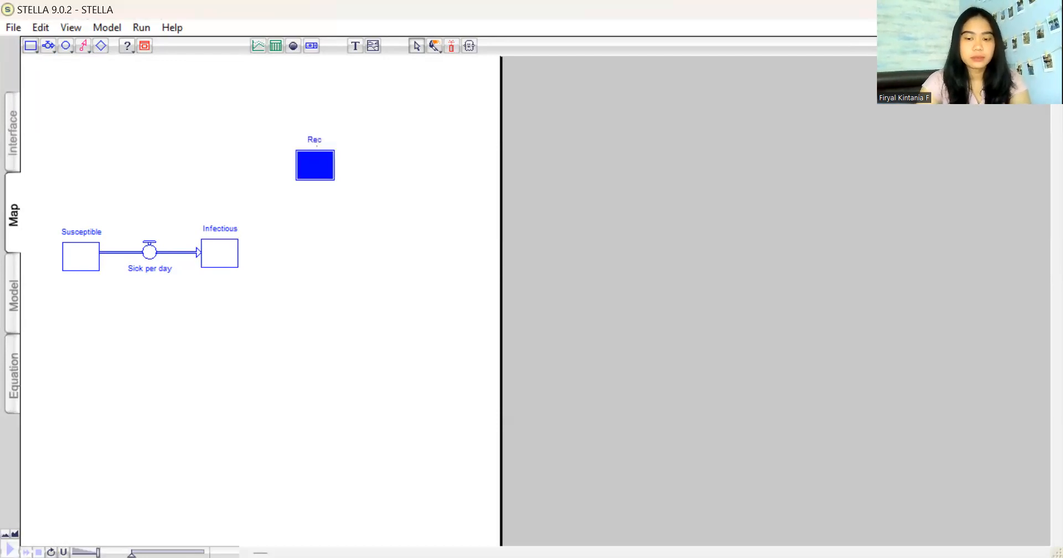
type("overed")
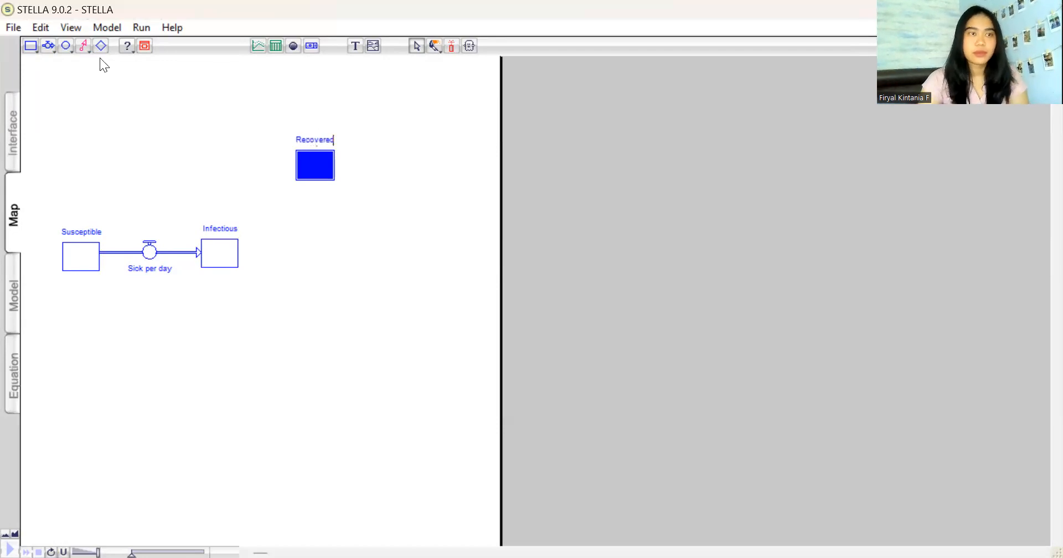
Add a stock named Dead below and to the right of the Infectious stock
left_click(26, 48)
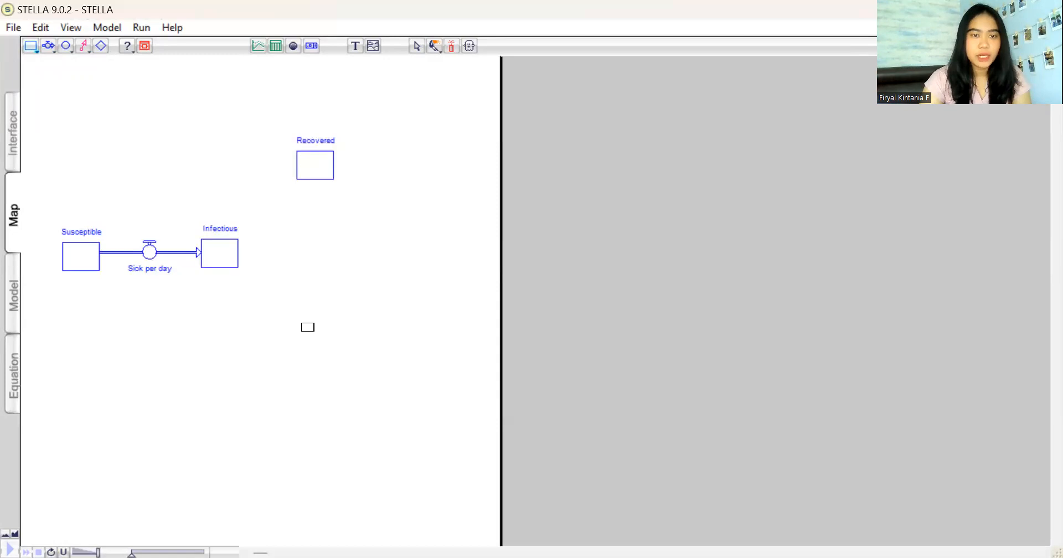
left_click(308, 328)
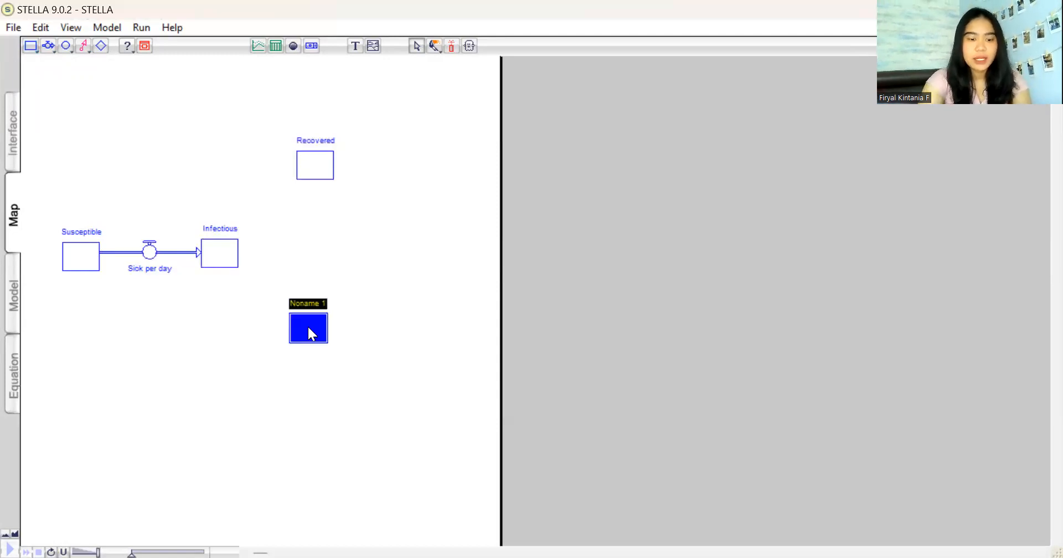
type("Dead")
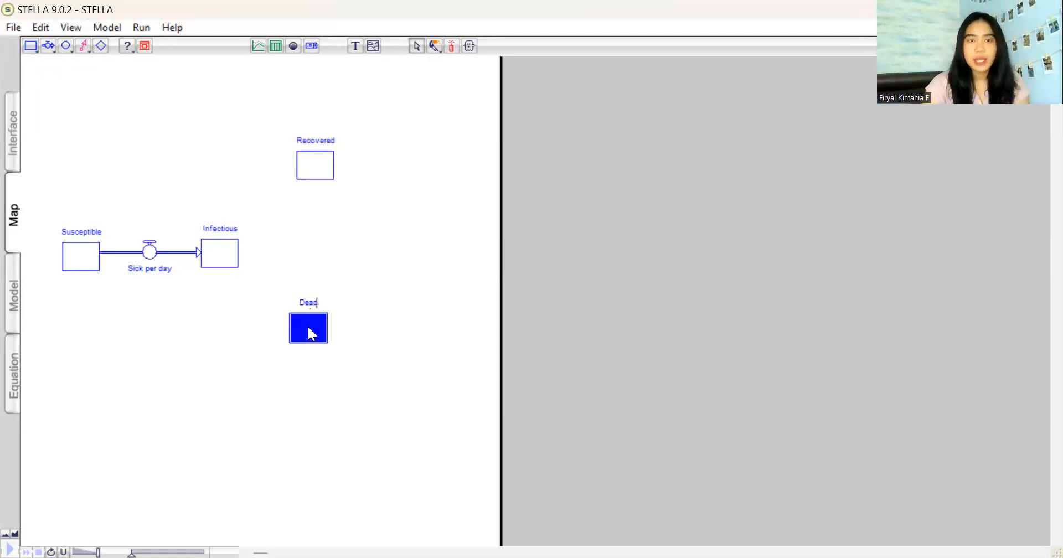
left_click(364, 340)
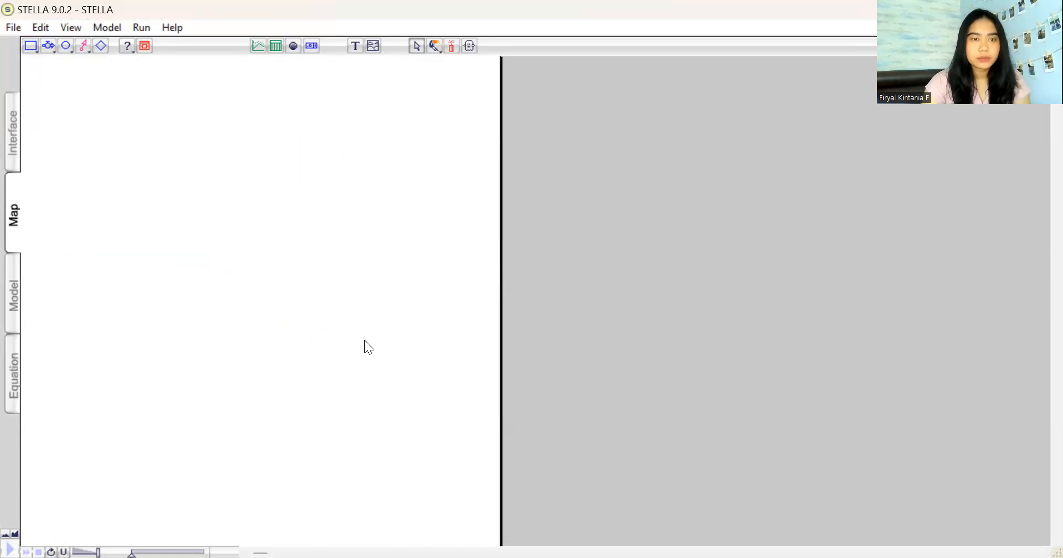
Add a converter named "Infection rate" well below the Sick per day flow
left_click(67, 48)
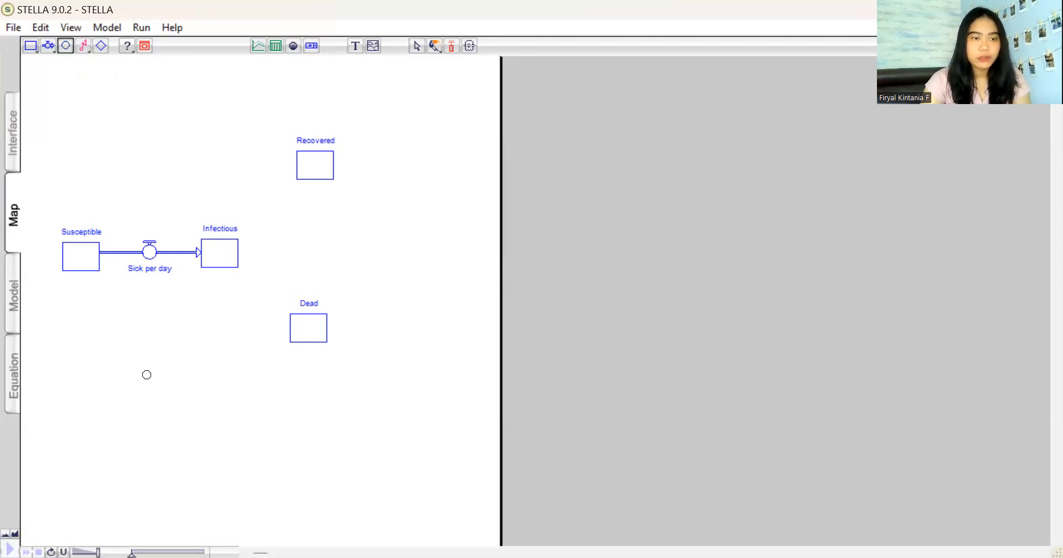
left_click(147, 374)
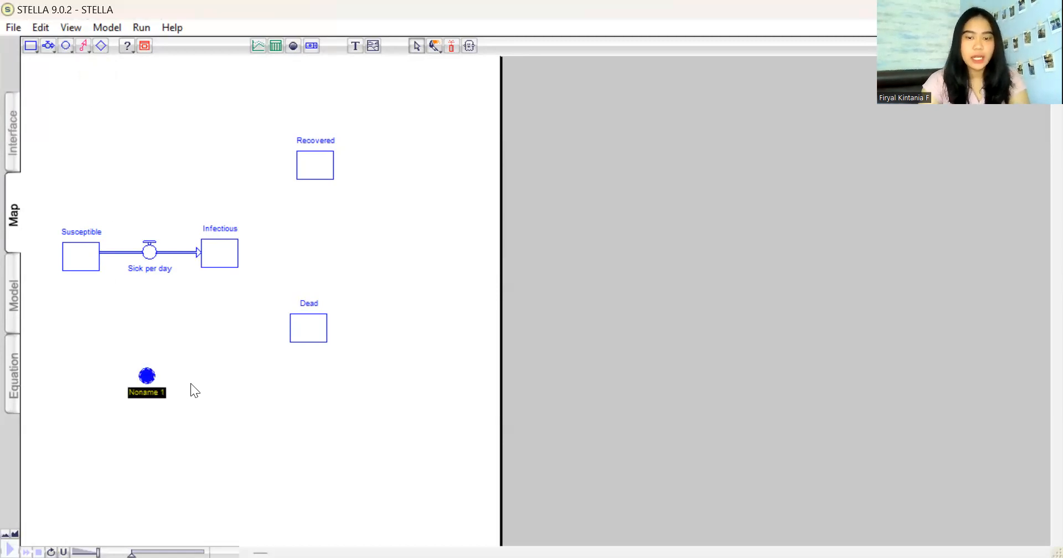
type("Infec")
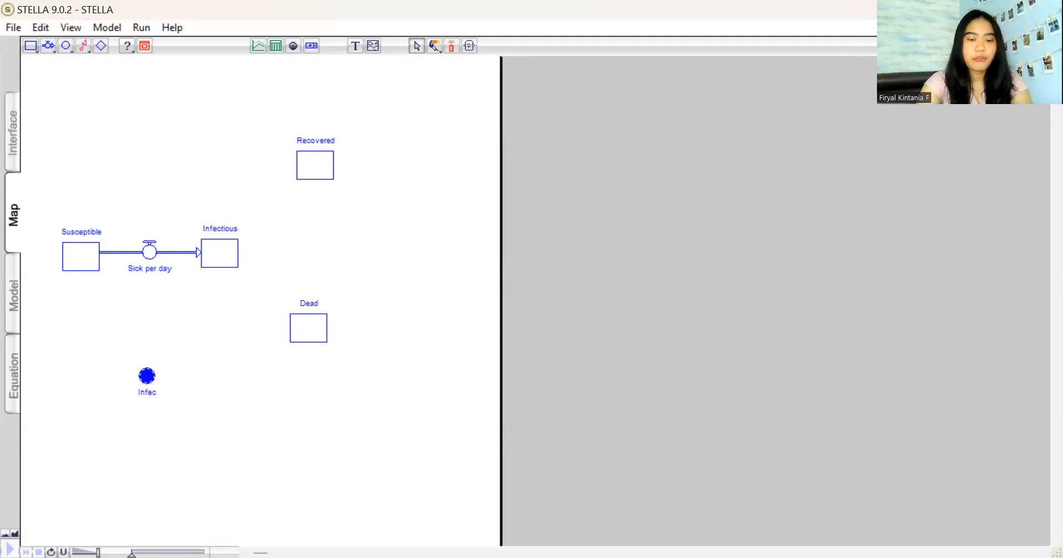
type("tion rate")
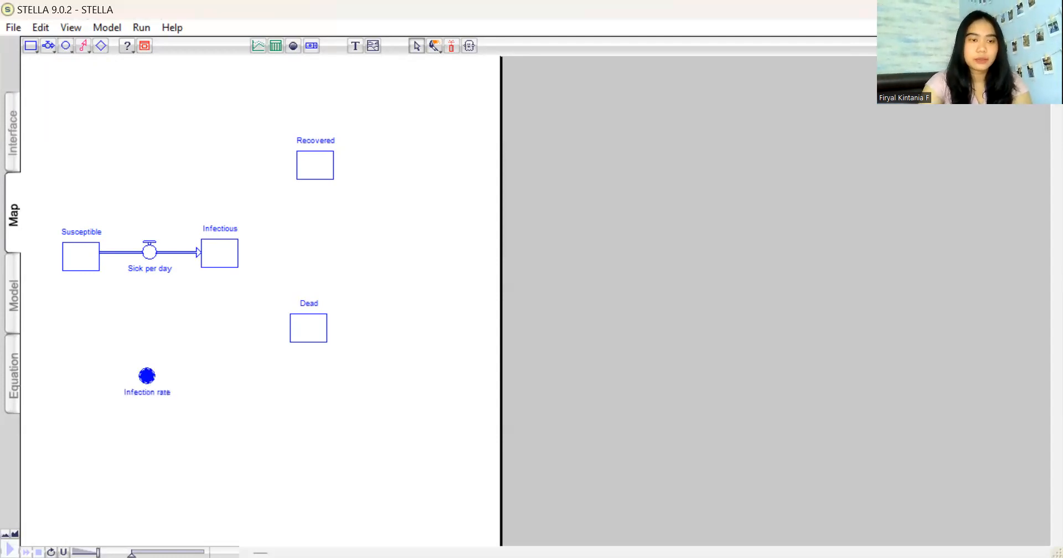
Add a converter named "Disease duration" to the right of and slightly below the Recovered stock
left_click(65, 46)
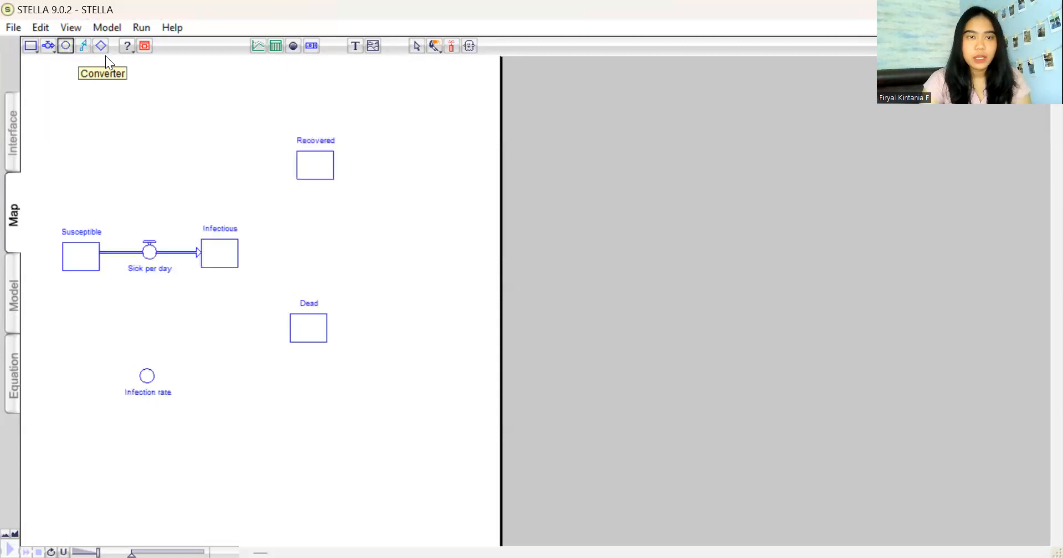
left_click(412, 197)
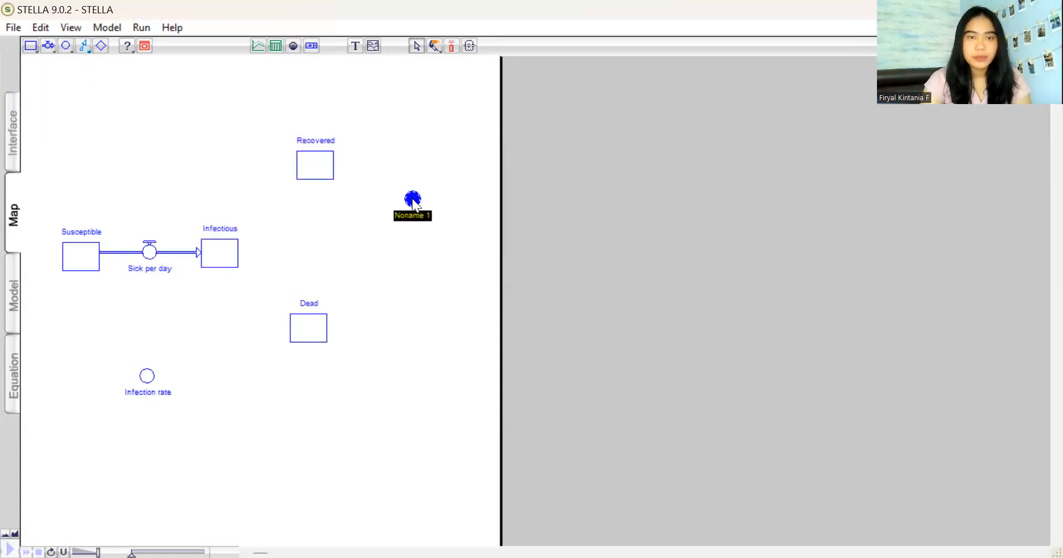
type("D")
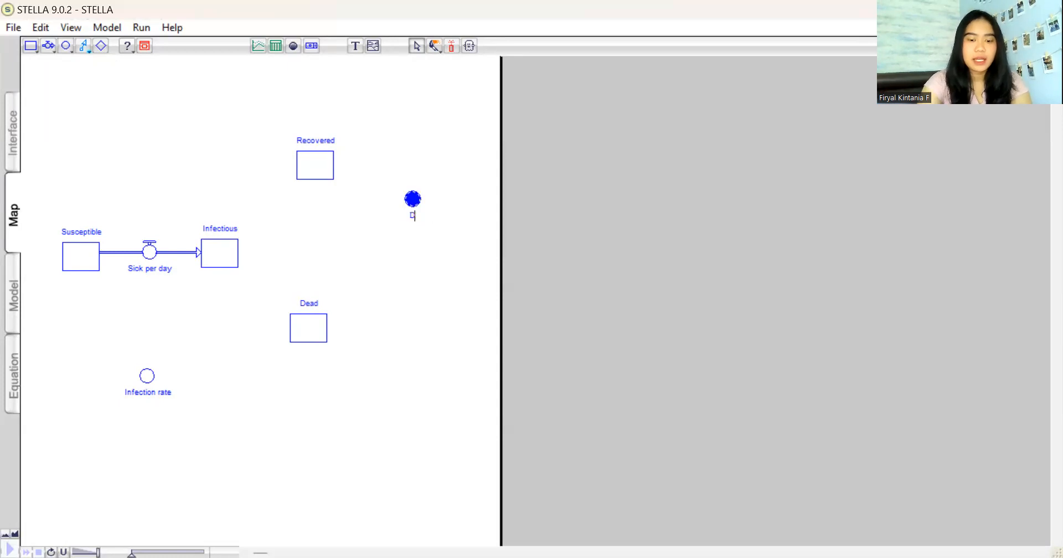
type("isease duration")
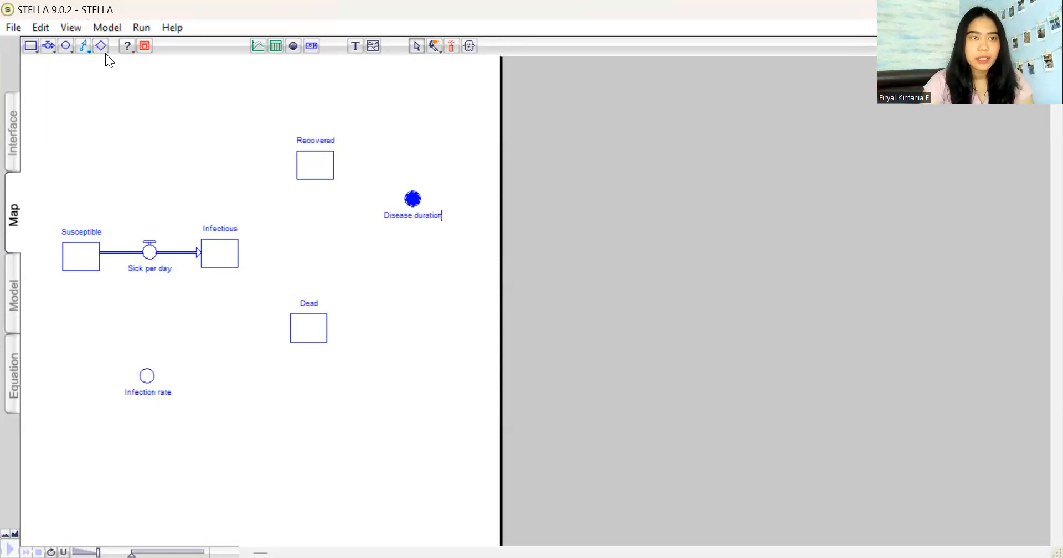
Add a converter named "Survival rate" below the Disease duration converter
left_click(66, 45)
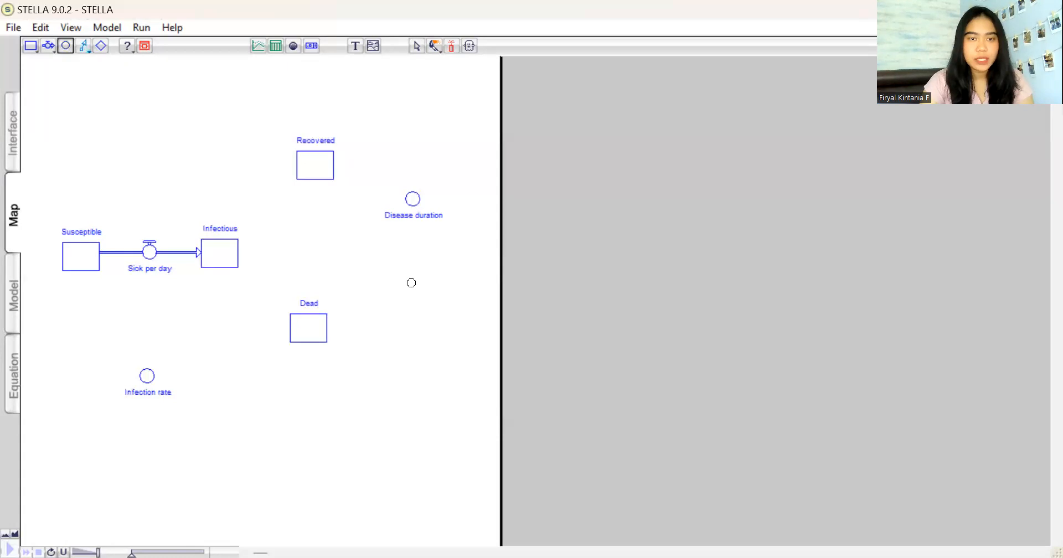
left_click(413, 283)
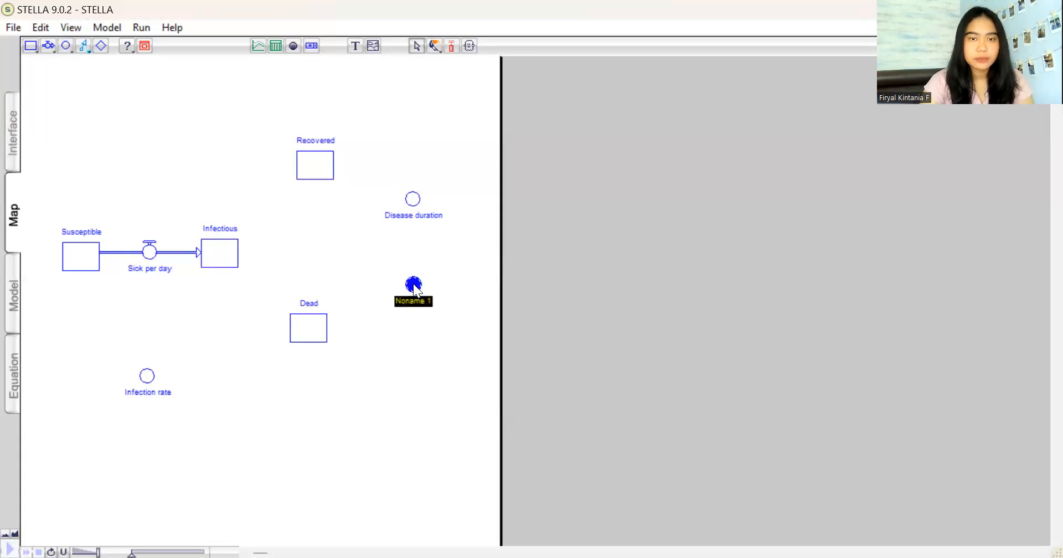
type("S")
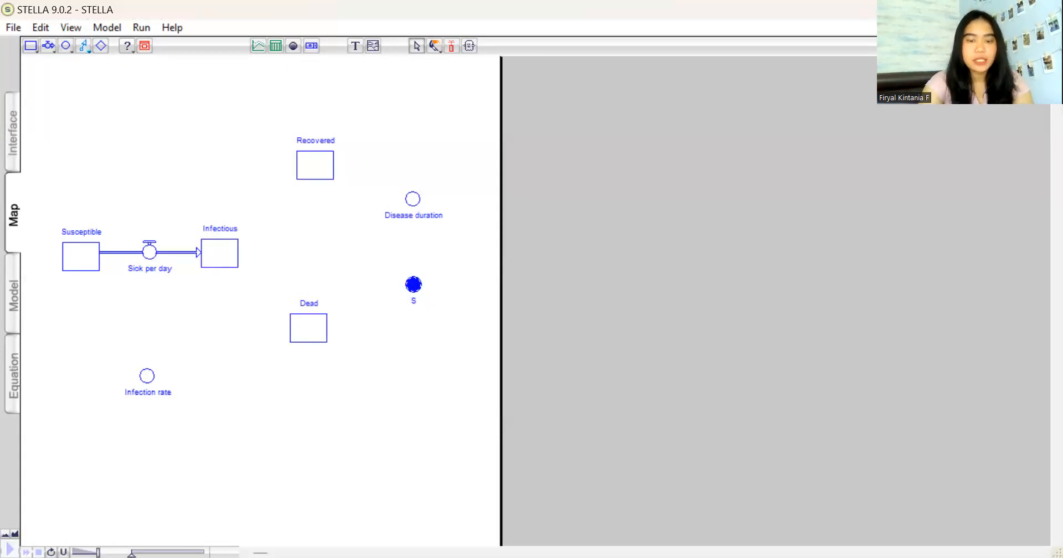
type("urvival rate")
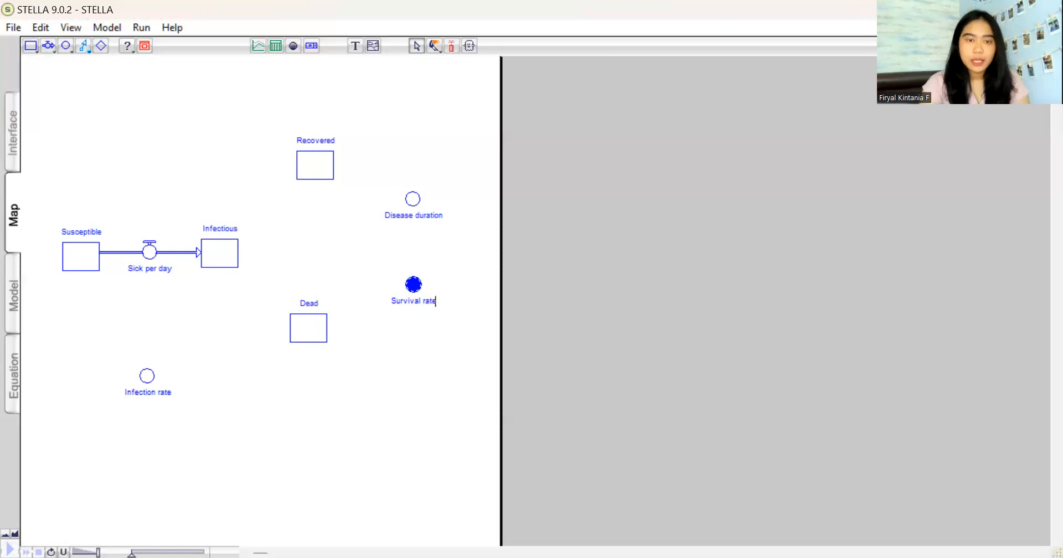
left_click(326, 264)
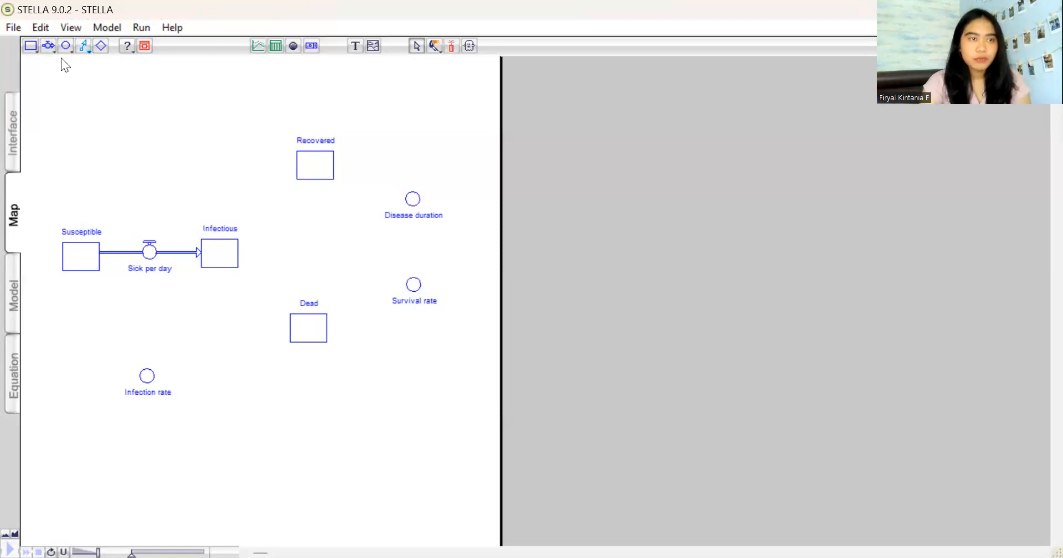
Draw two flows with right-angle bends out of the Infectious stock, one into Recovered and one into Dead
left_click(48, 47)
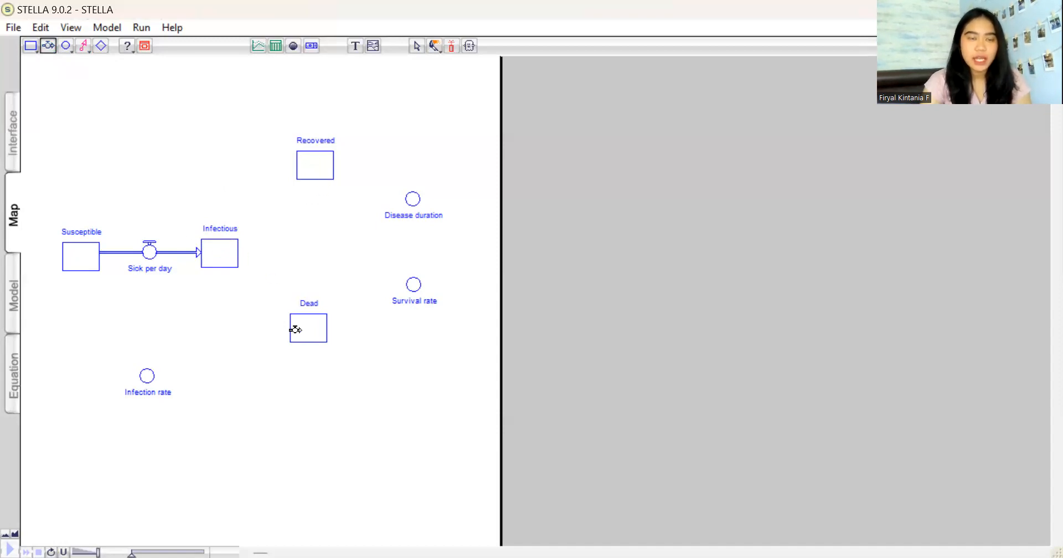
left_click_drag(220, 246, 222, 166)
left_click(221, 160)
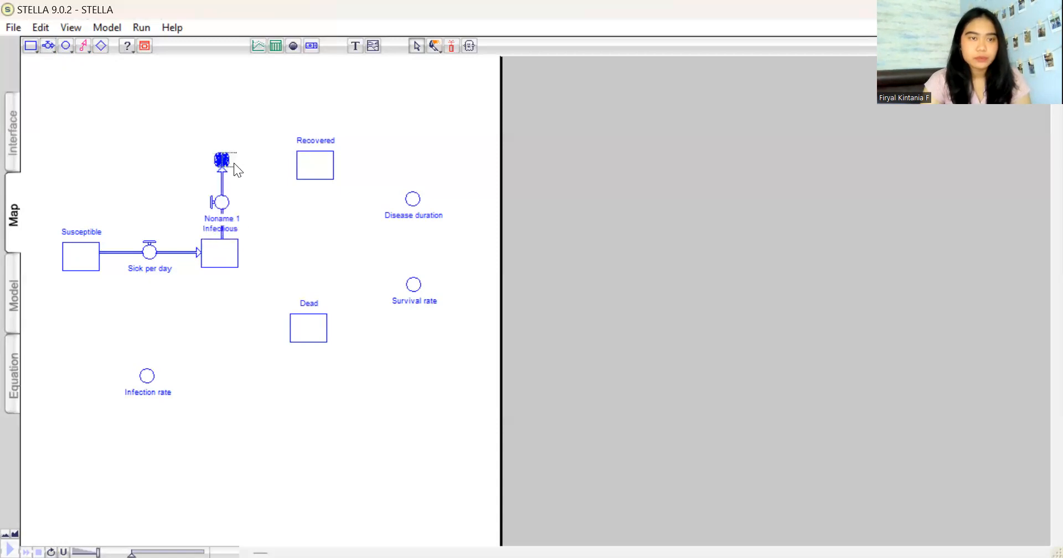
left_click_drag(294, 166, 306, 164)
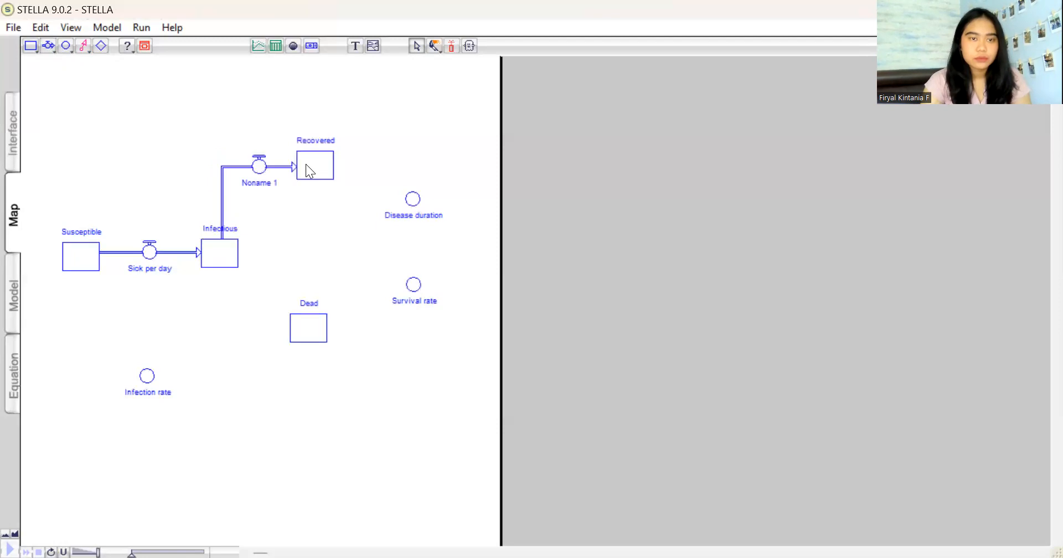
left_click(45, 49)
left_click_drag(221, 254, 299, 332)
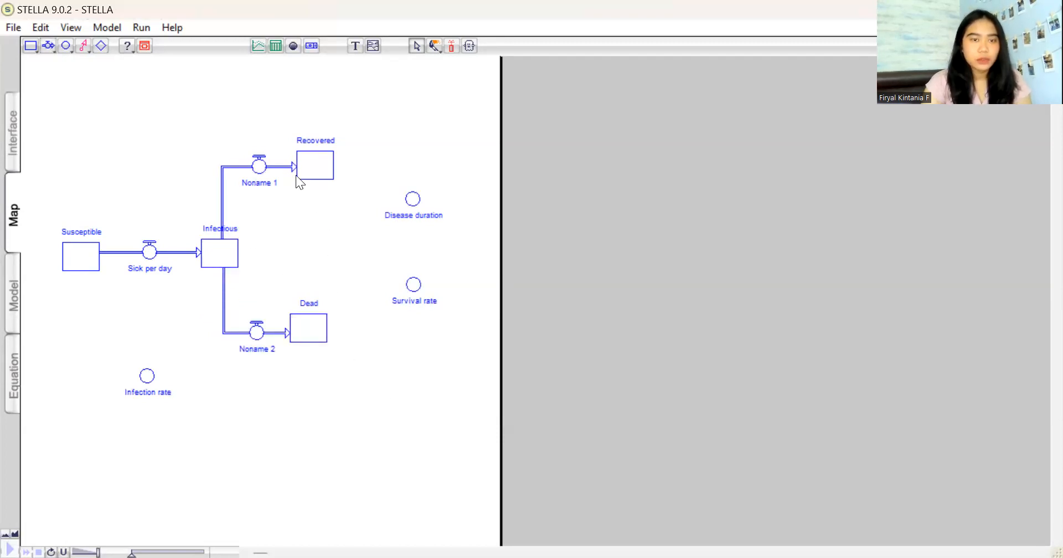
Name the flow into Recovered "Daily recoveries" and the flow into Dead "Daily deaths"
left_click(262, 181)
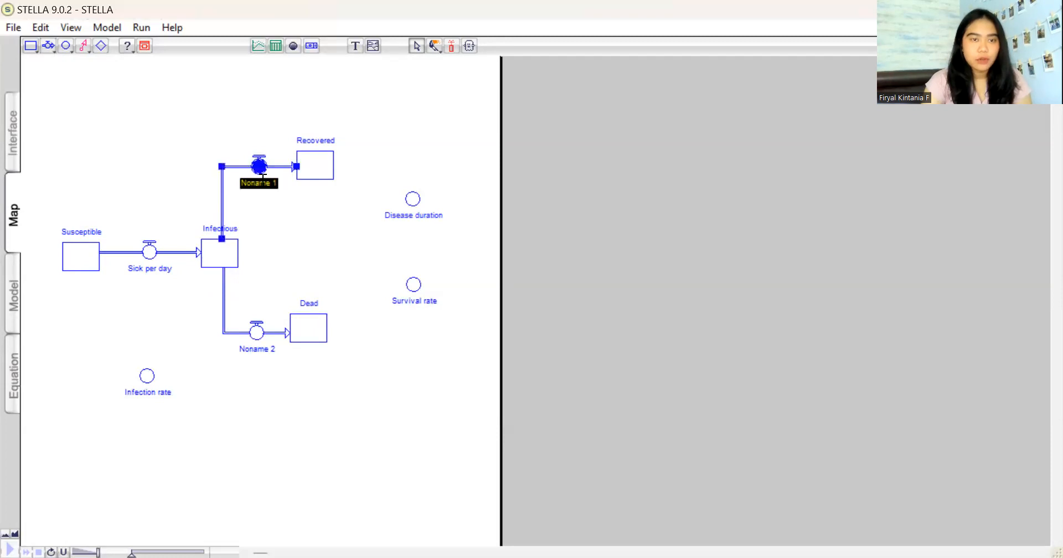
type("D")
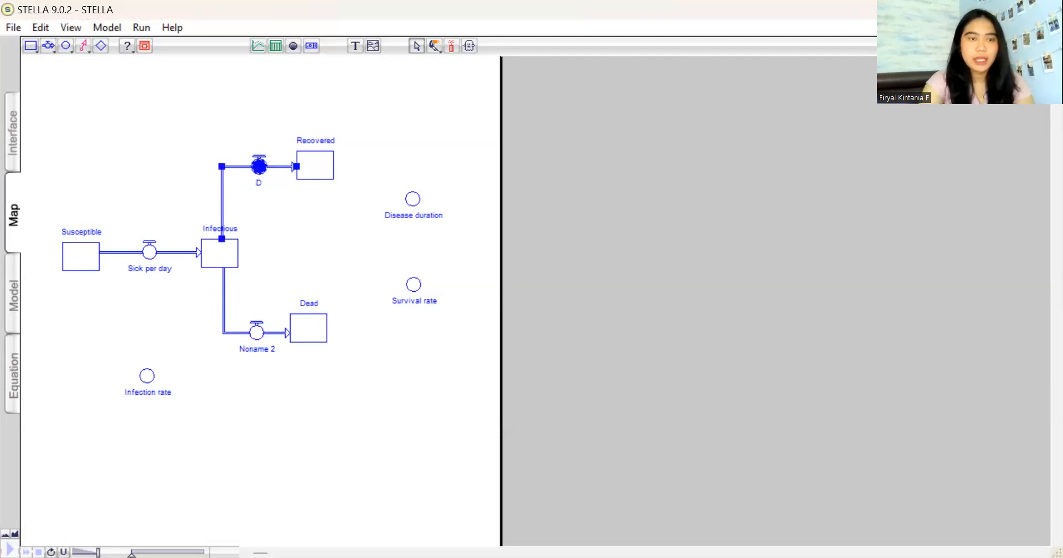
type("aily r")
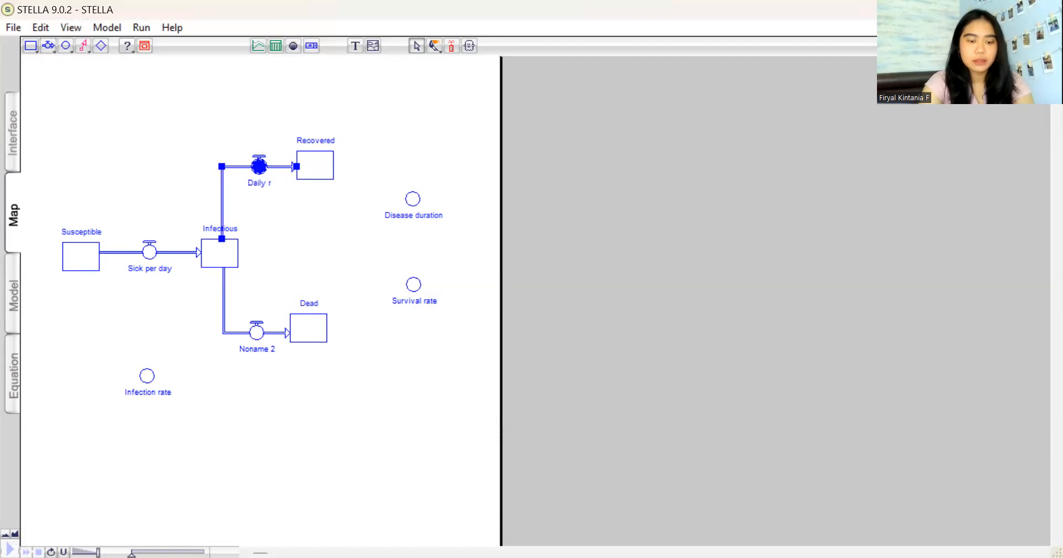
type("ecoveries")
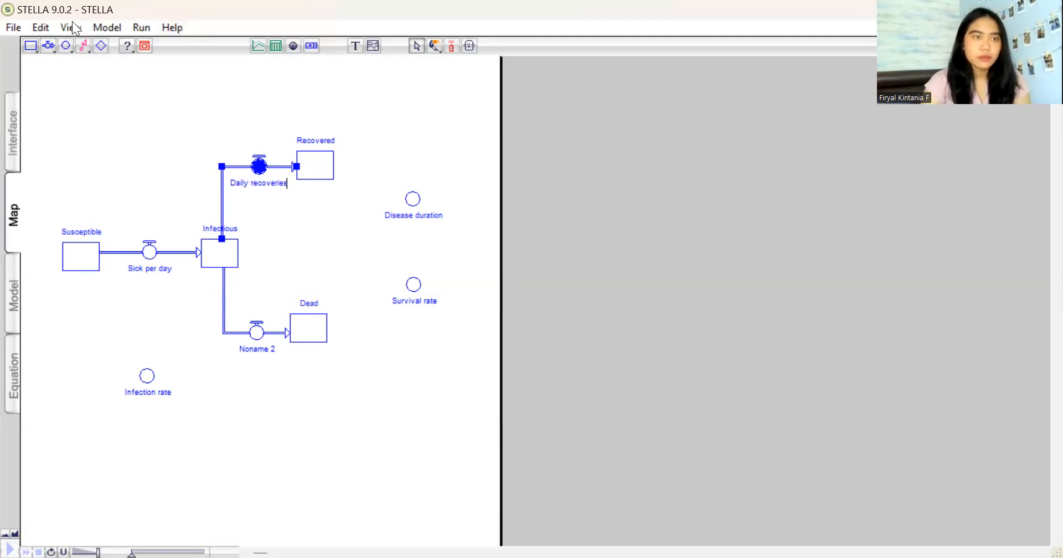
left_click(265, 347)
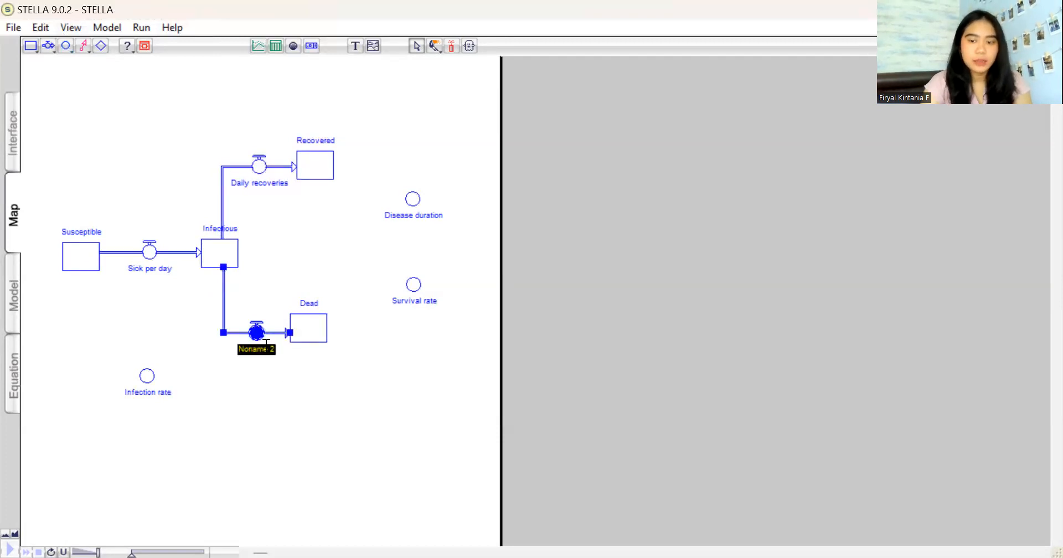
type("Daily deaths")
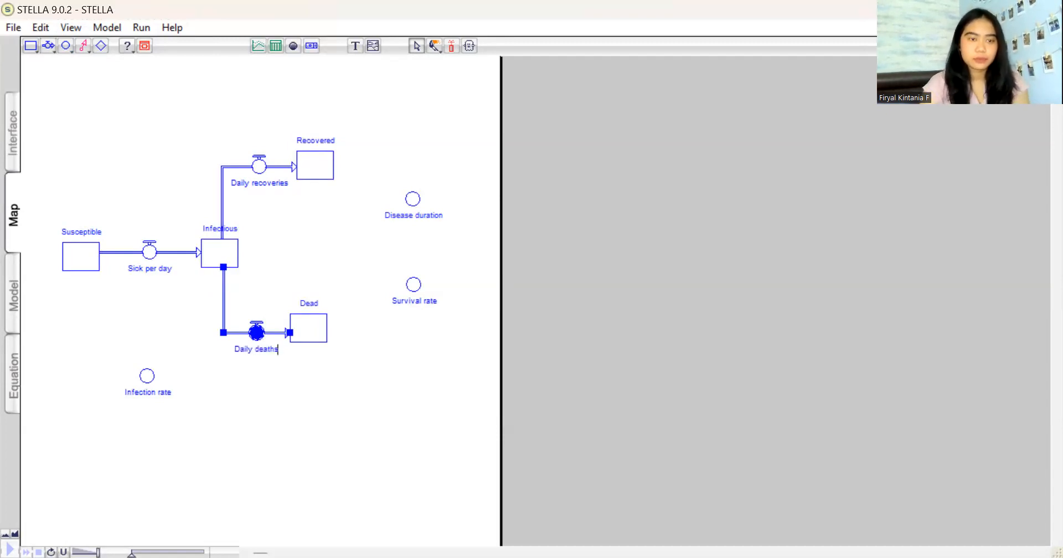
left_click(271, 391)
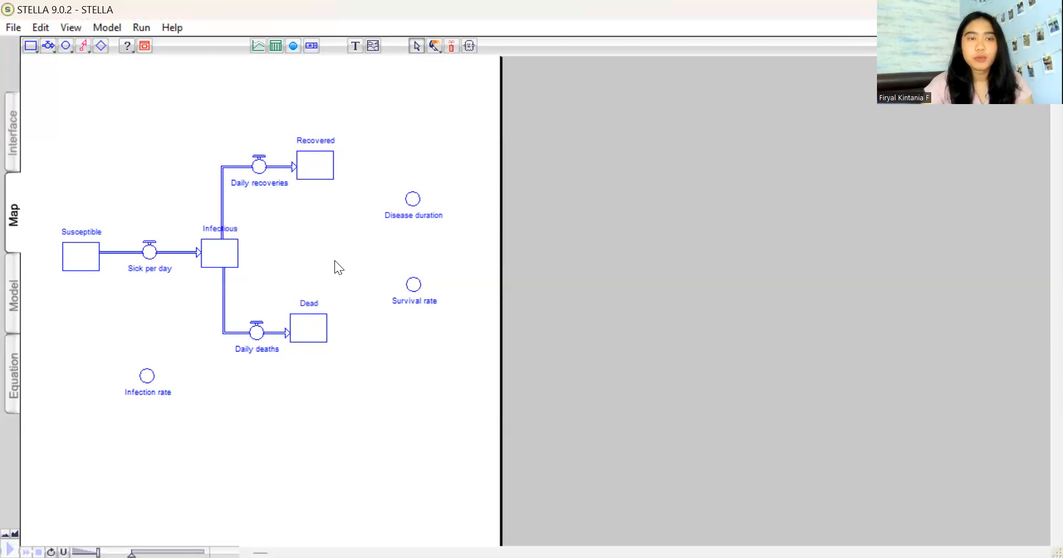
Link Susceptible, Infection rate and Infectious to the Sick per day flow with action connectors
left_click(78, 47)
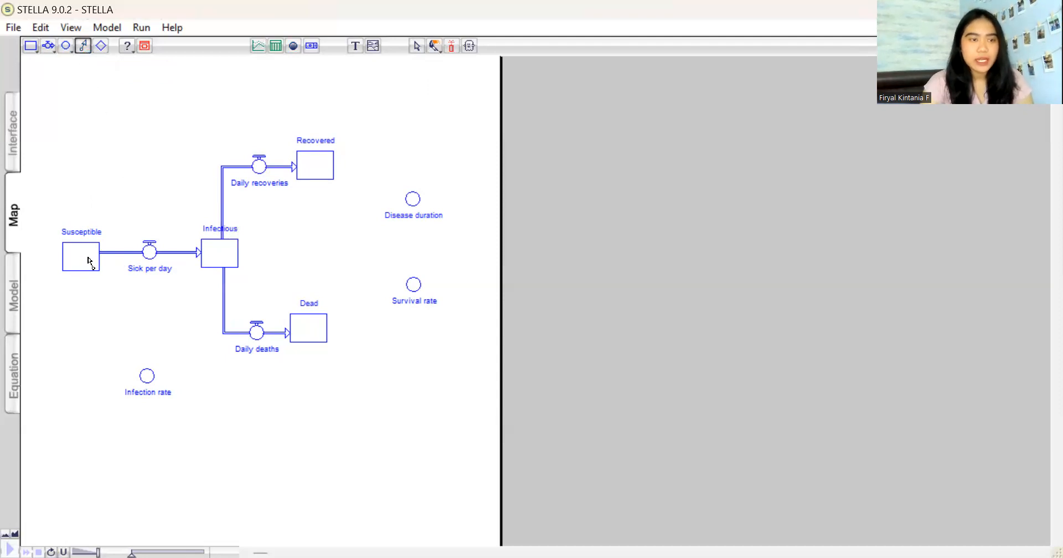
left_click_drag(77, 263, 146, 252)
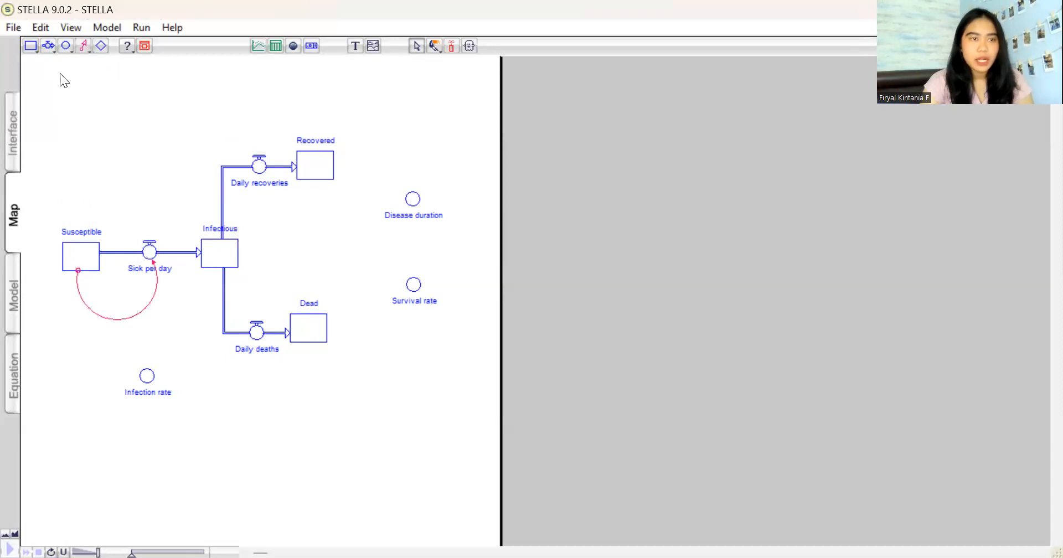
left_click(82, 44)
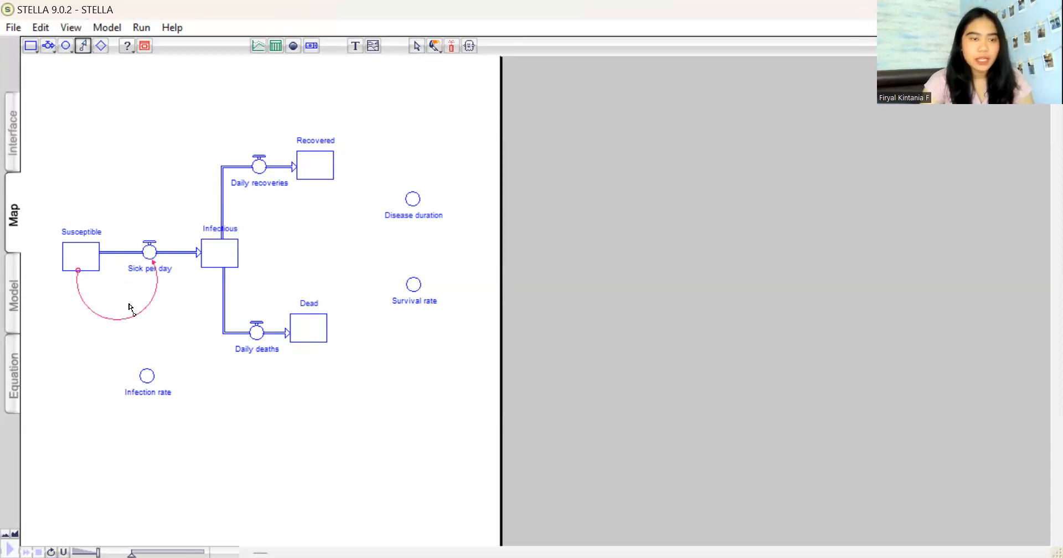
left_click_drag(145, 370, 150, 261)
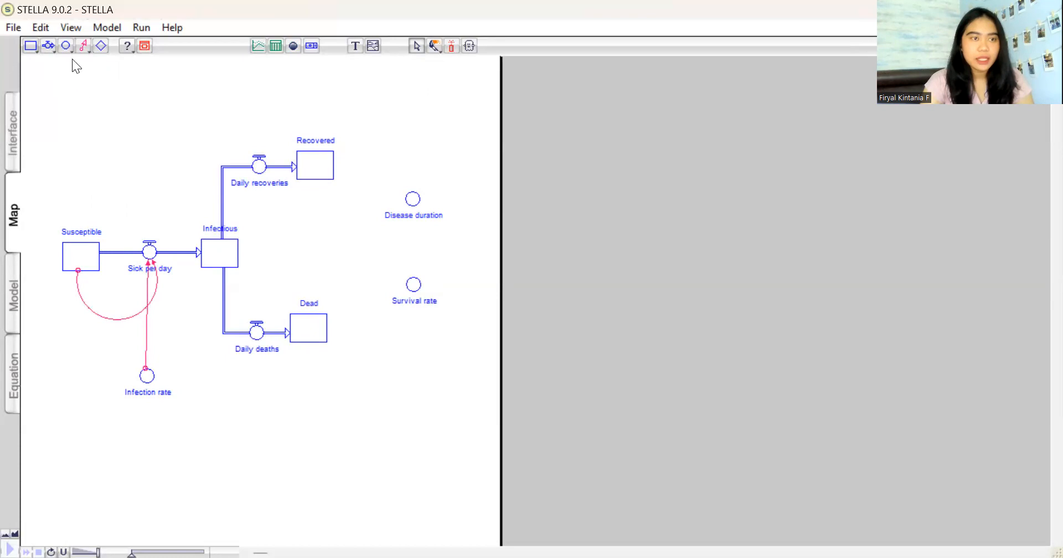
left_click(82, 46)
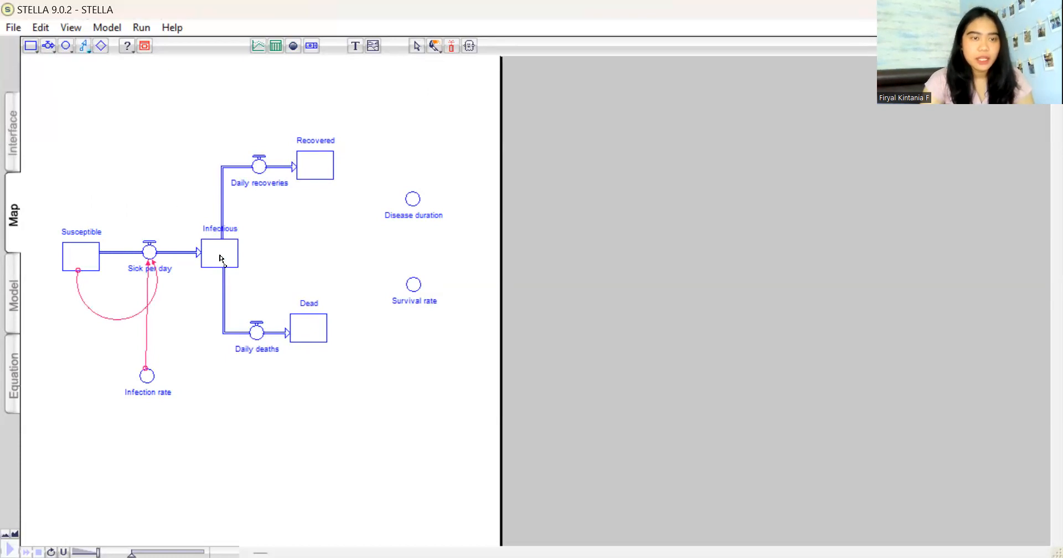
mouse_move(220, 259)
left_mouse_down()
mouse_move(203, 271)
mouse_move(150, 259)
left_mouse_up()
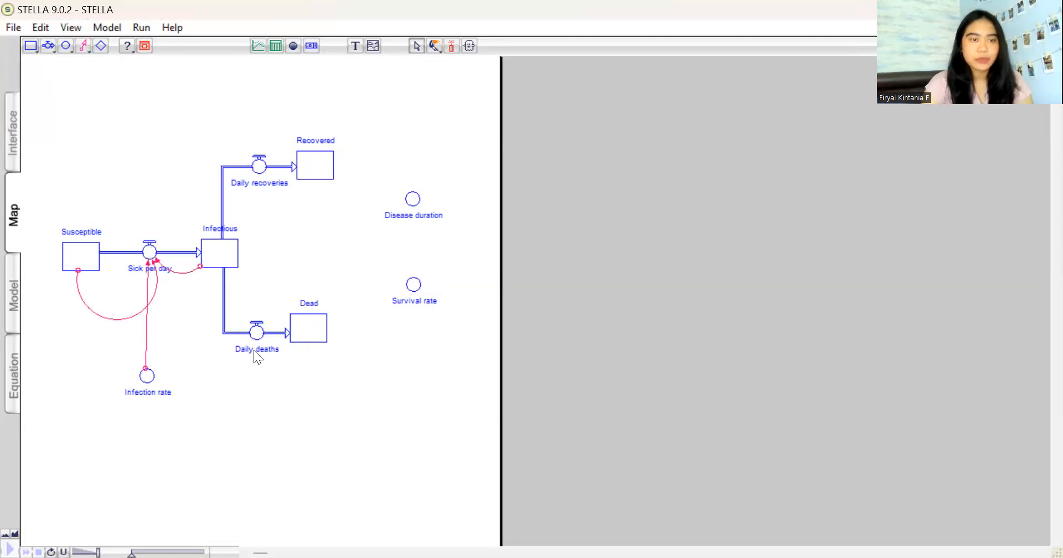
Link the Infectious stock to the Daily recoveries and Daily deaths flows with action connectors
left_click(83, 44)
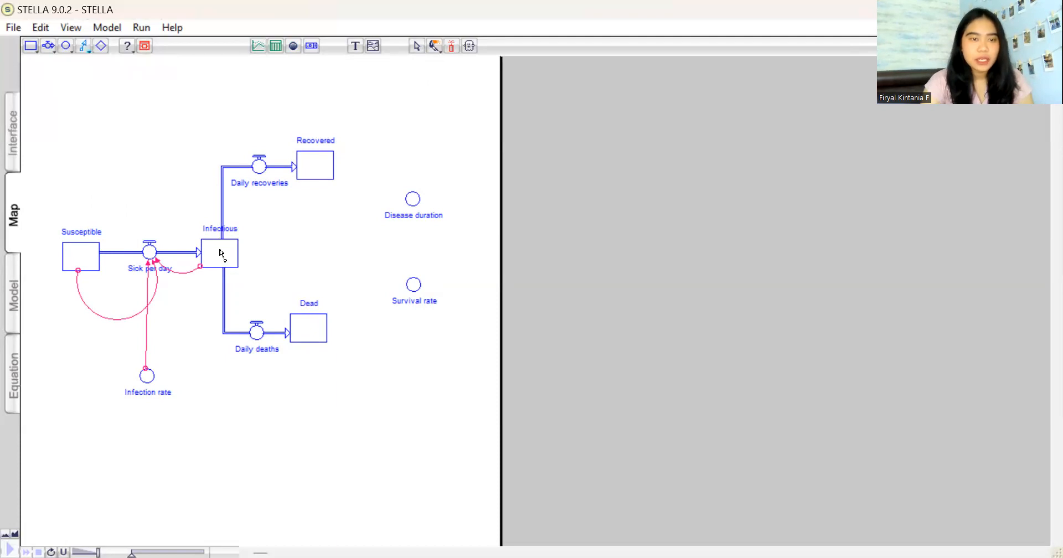
left_click_drag(221, 254, 259, 166)
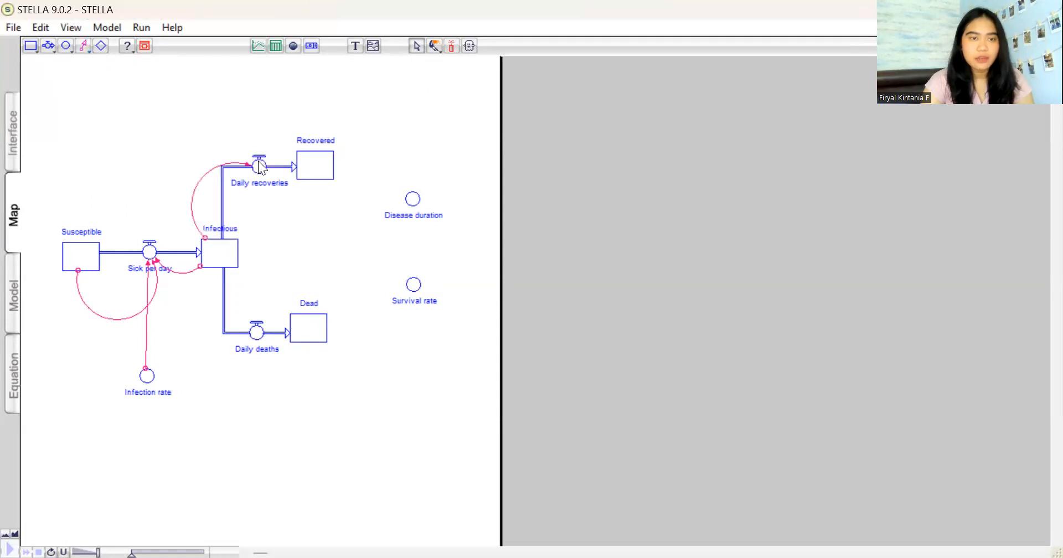
left_click(83, 46)
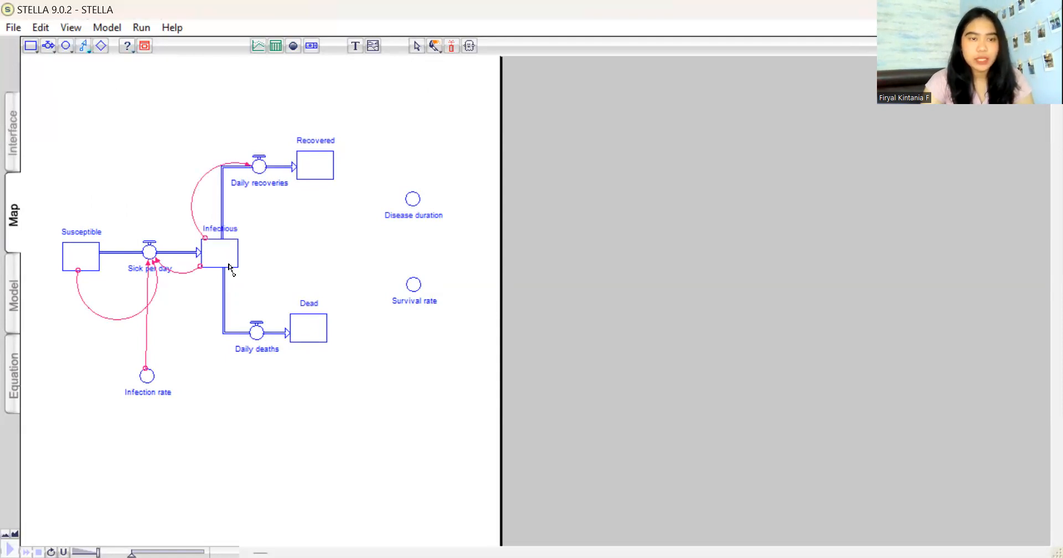
mouse_move(216, 265)
left_mouse_down()
mouse_move(192, 327)
mouse_move(244, 363)
mouse_move(256, 331)
left_mouse_up()
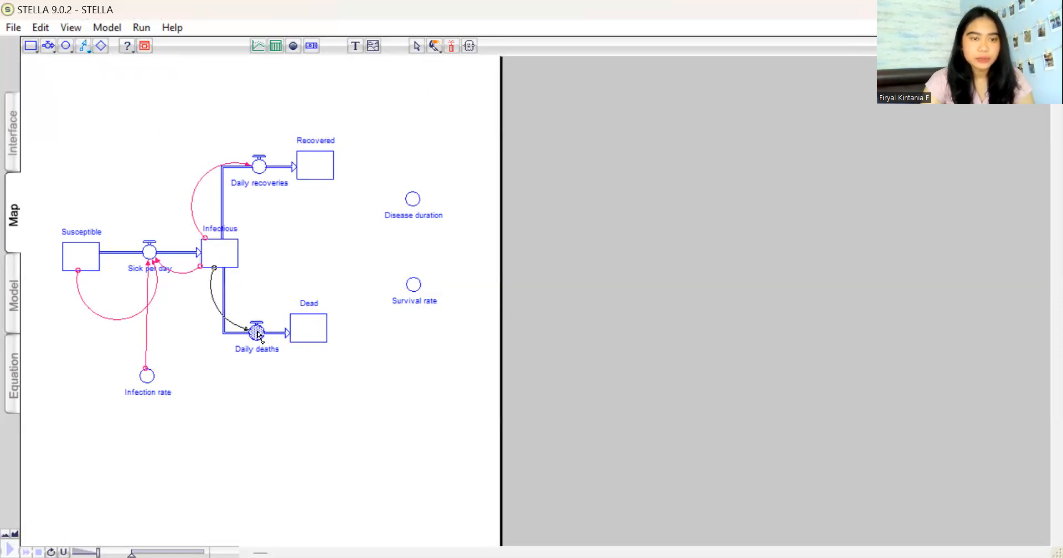
Link the Disease duration converter to the Daily recoveries and Daily deaths flows with action connectors
left_click(81, 45)
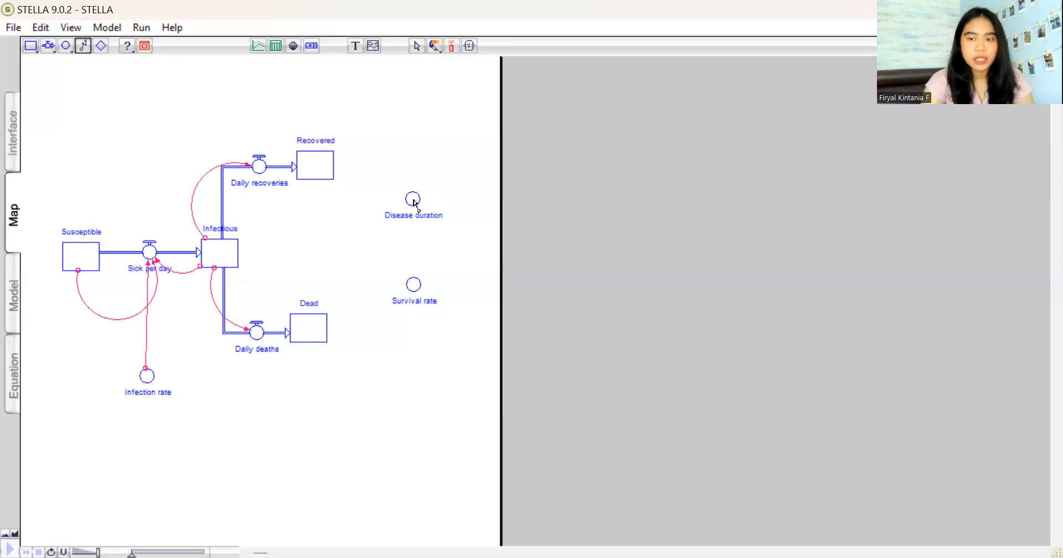
left_click_drag(414, 202, 259, 167)
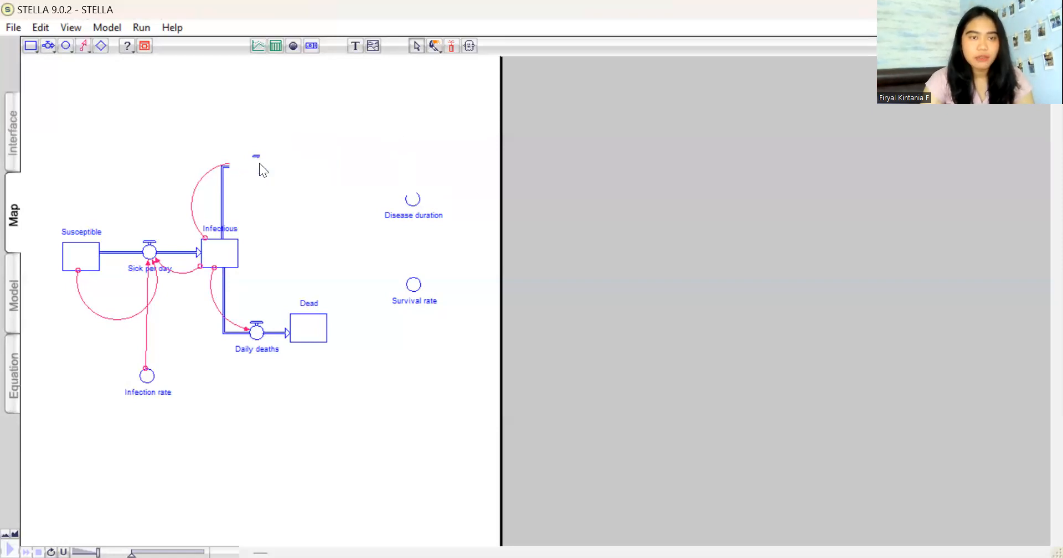
left_click(81, 46)
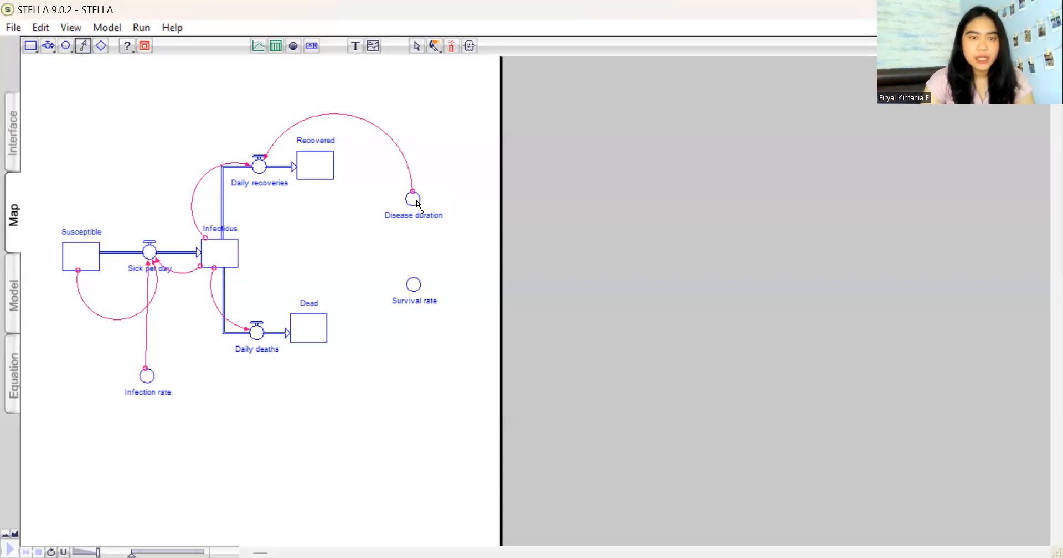
left_click_drag(414, 204, 256, 329)
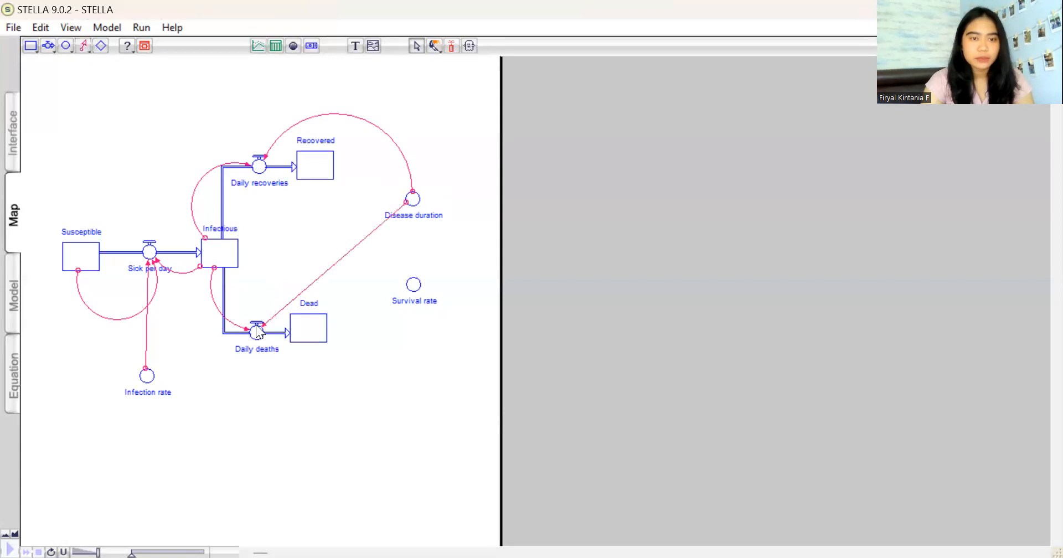
Link the Survival rate converter to the Daily recoveries and Daily deaths flows with action connectors
left_click(84, 47)
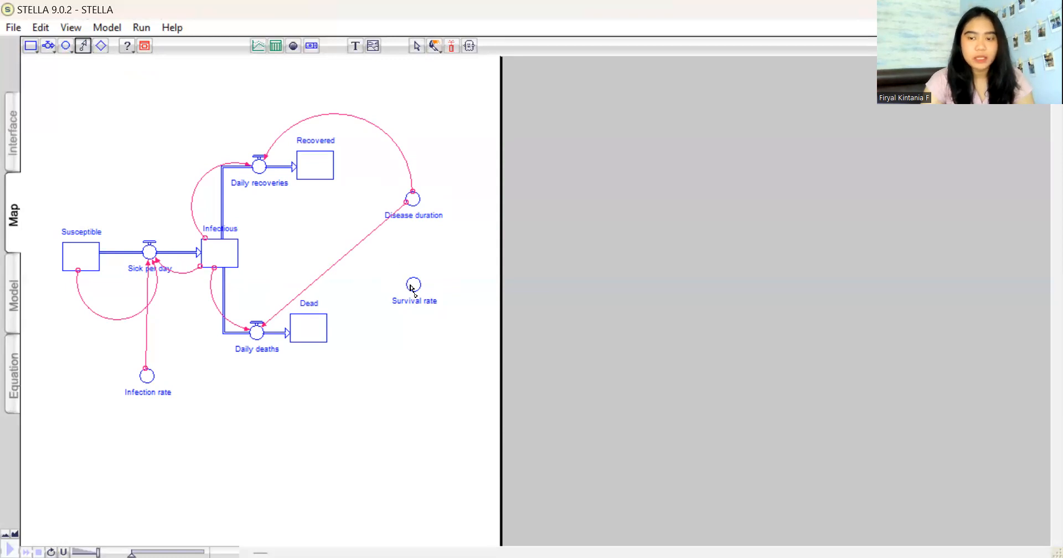
left_click_drag(410, 287, 257, 176)
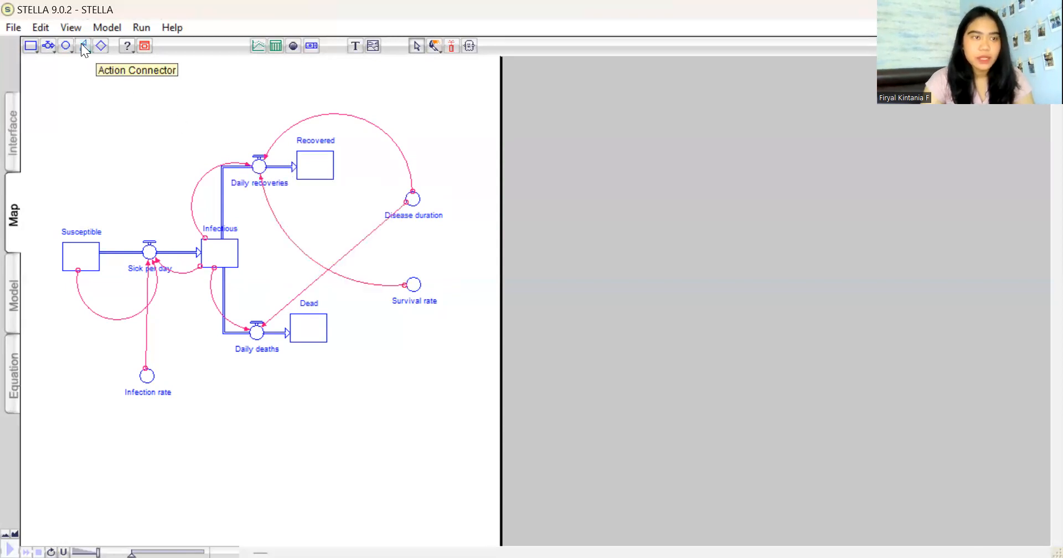
left_click(81, 45)
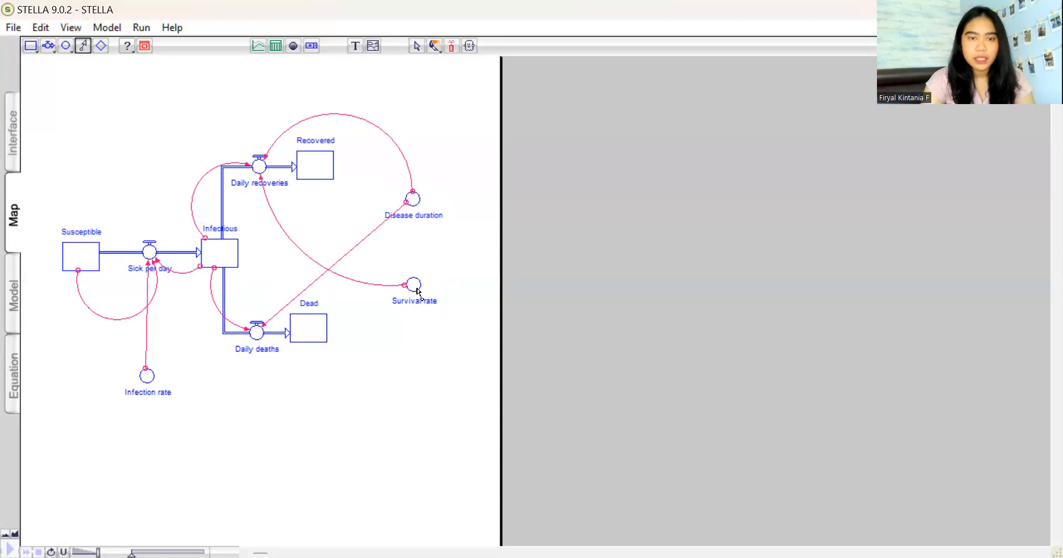
left_click_drag(415, 288, 255, 337)
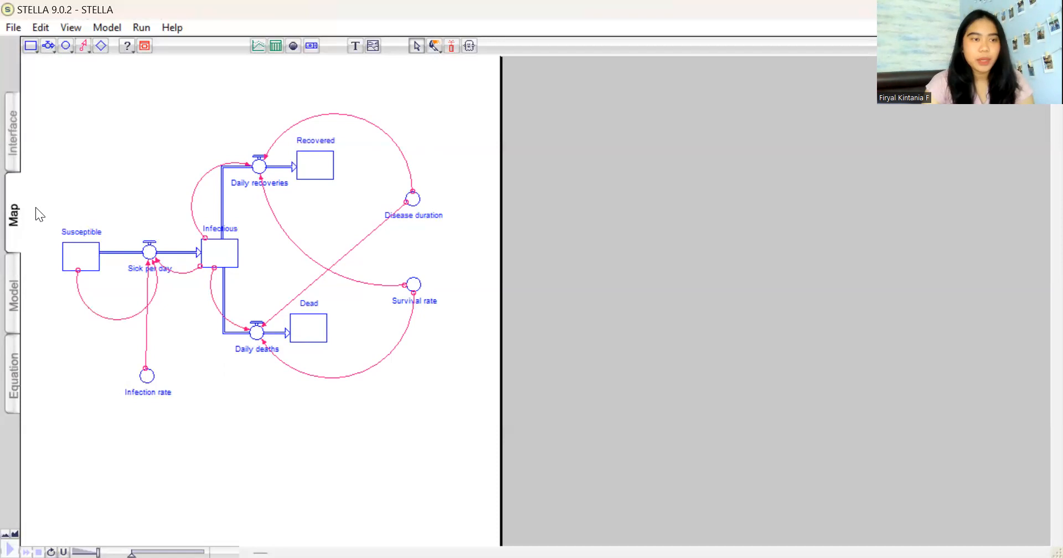
Switch the disease-spread diagram from the Map layer to the Model layer
left_click(14, 288)
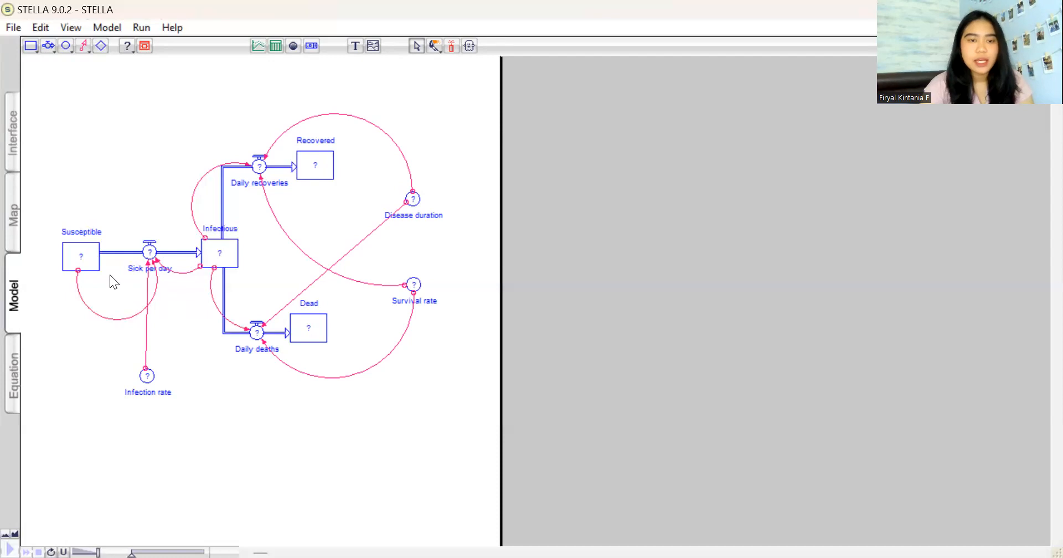
Set the initial value of the Dead stock to 0
double_click(308, 328)
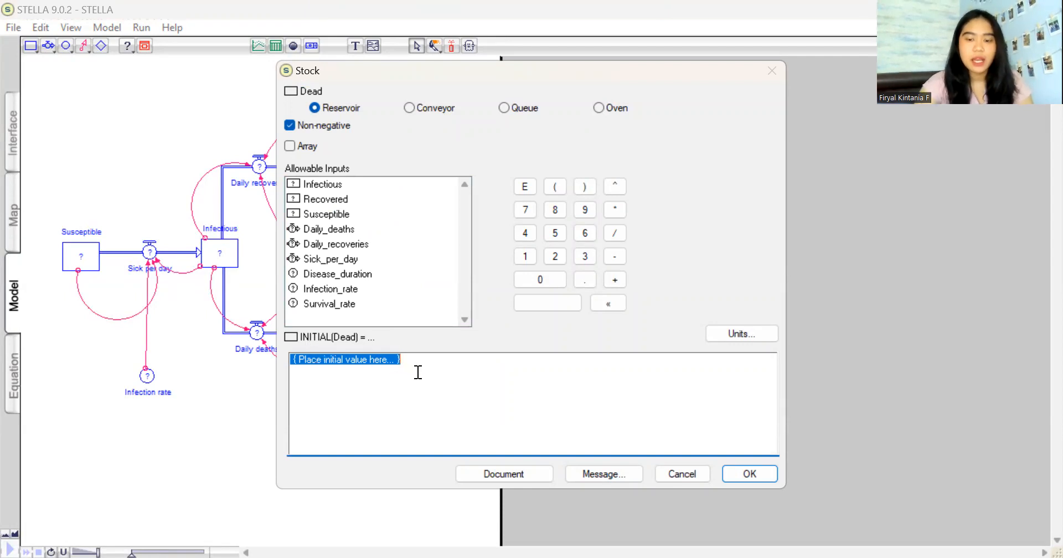
type("0")
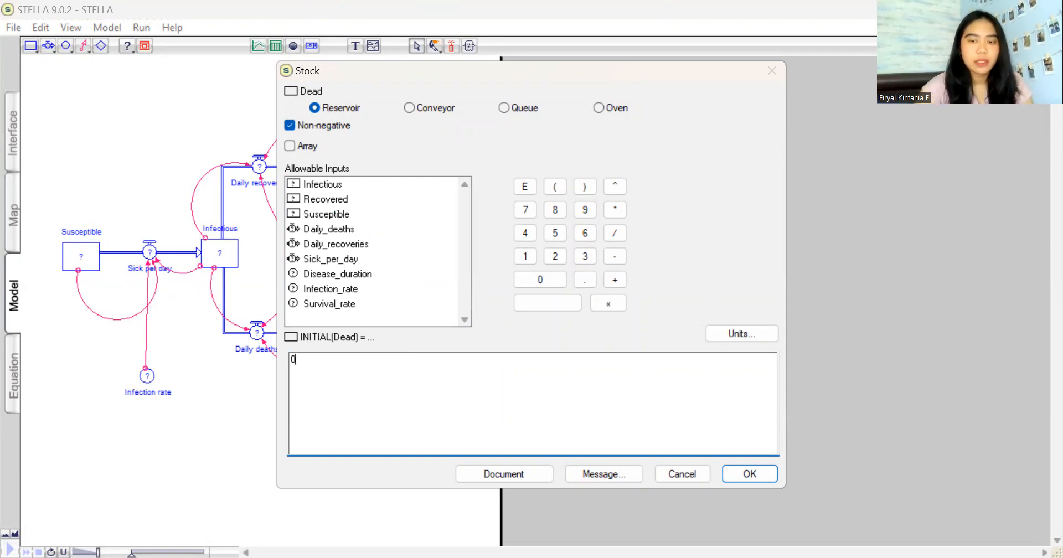
left_click(726, 471)
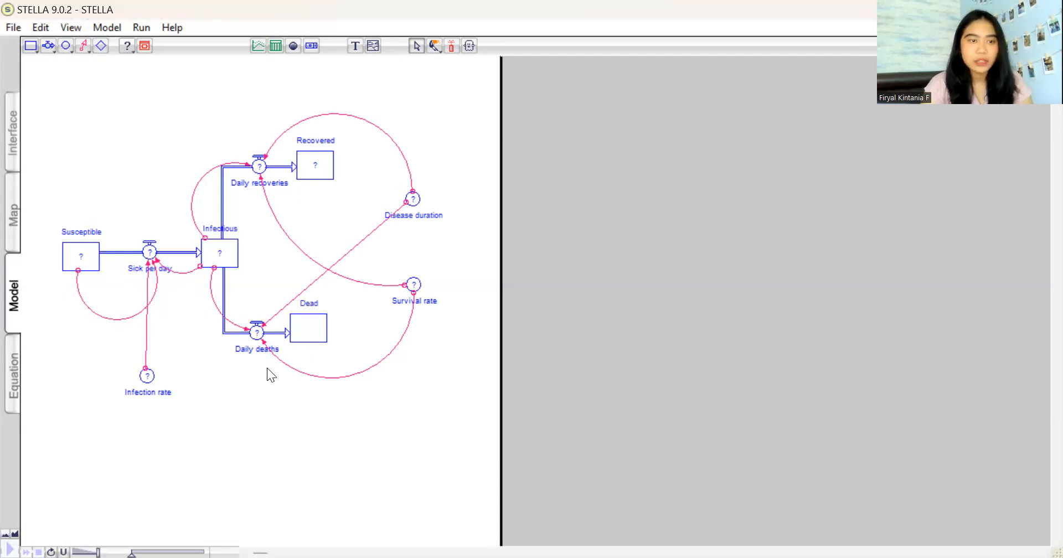
Set the initial value of the Infectious stock to 1
left_click(219, 249)
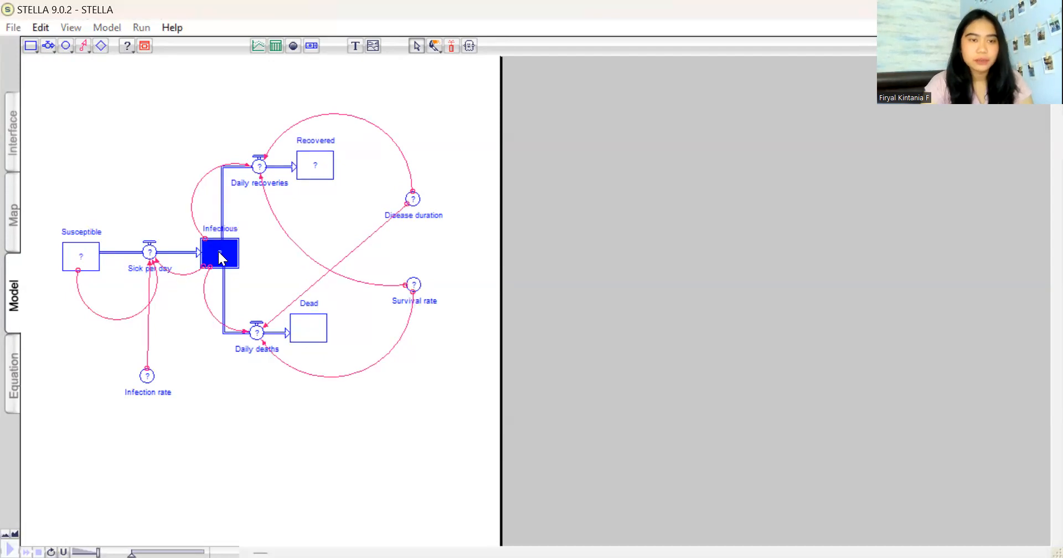
double_click(218, 250)
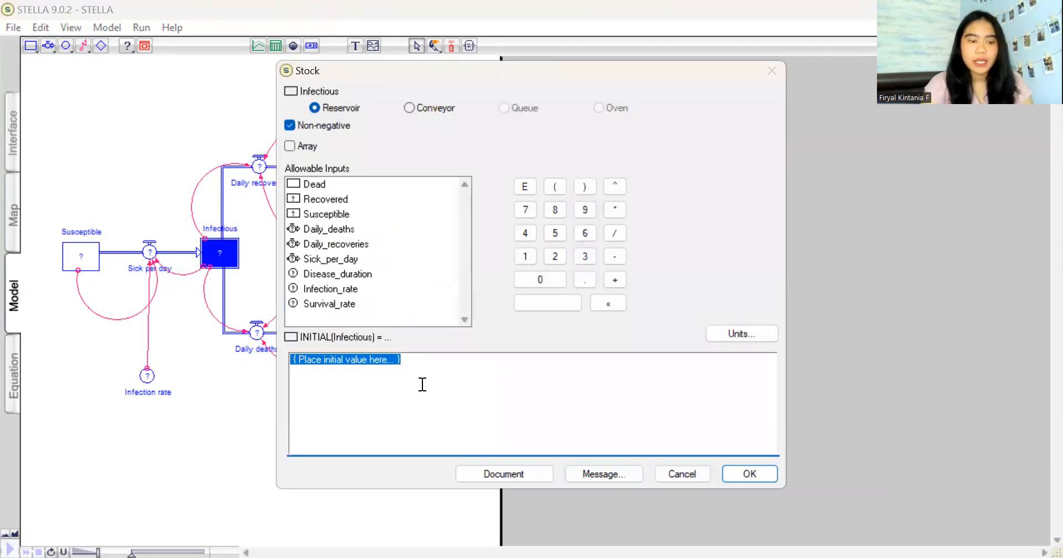
type("1")
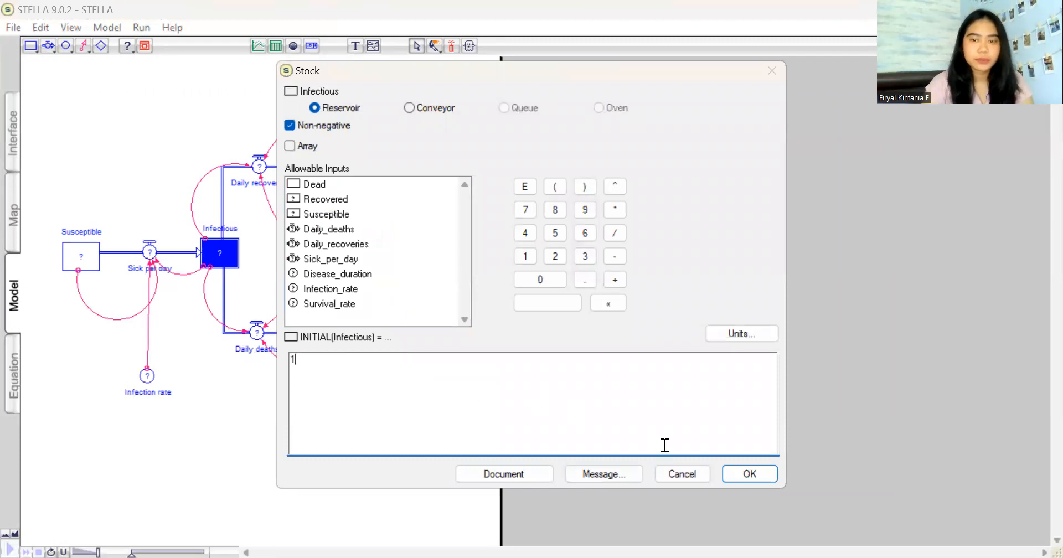
left_click(726, 473)
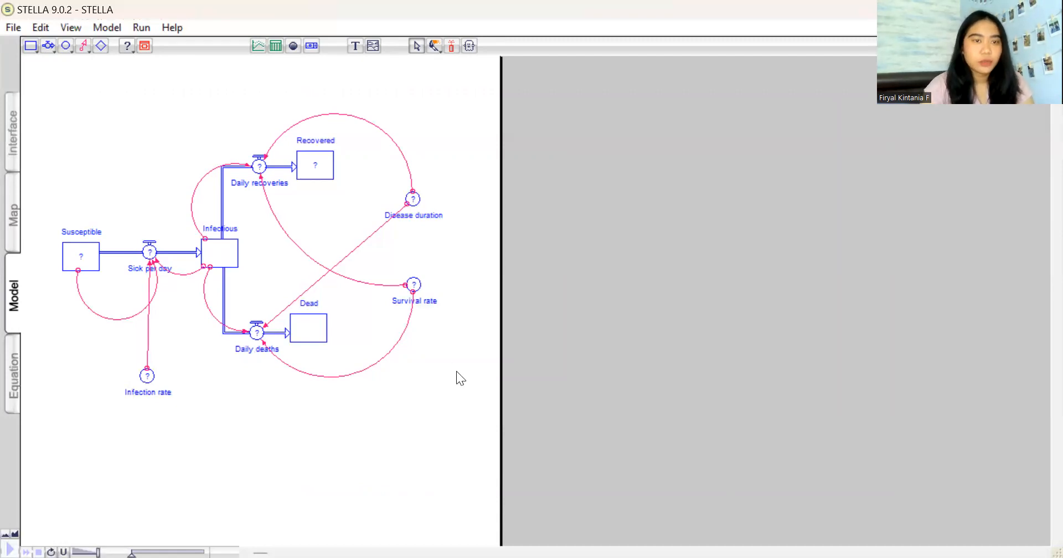
Set the initial value of the Recovered stock to 0
double_click(314, 166)
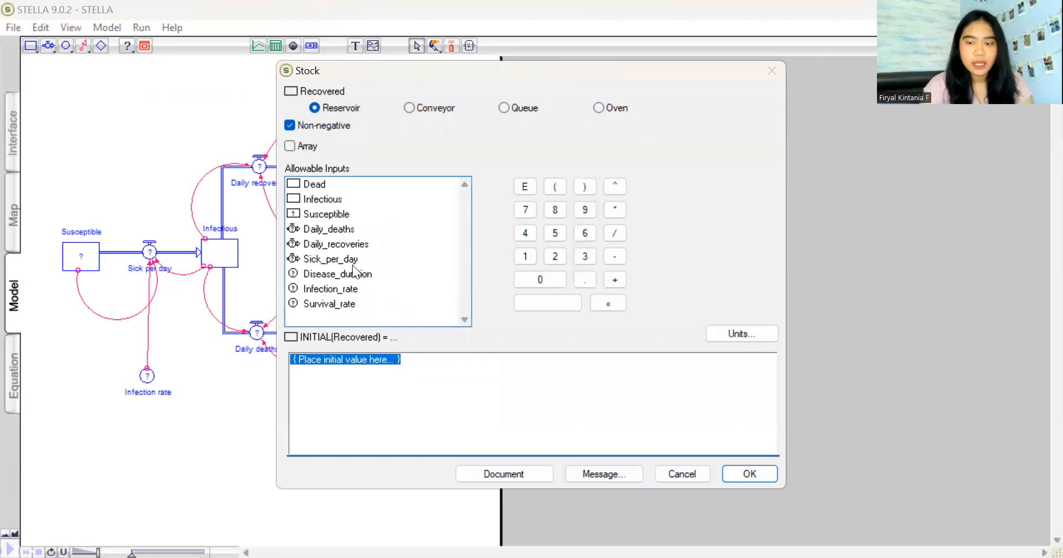
key("BackSpace")
type("0")
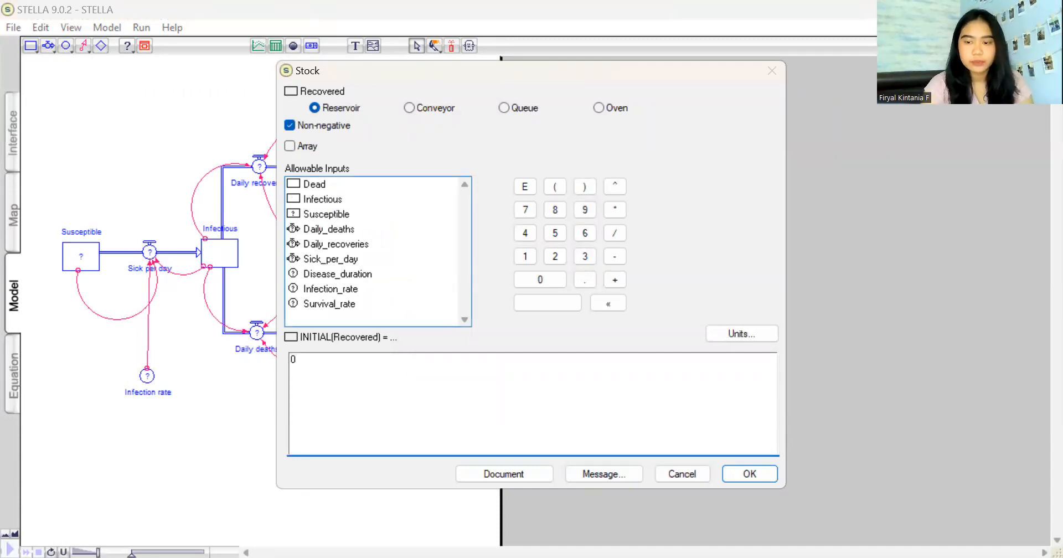
left_click(728, 471)
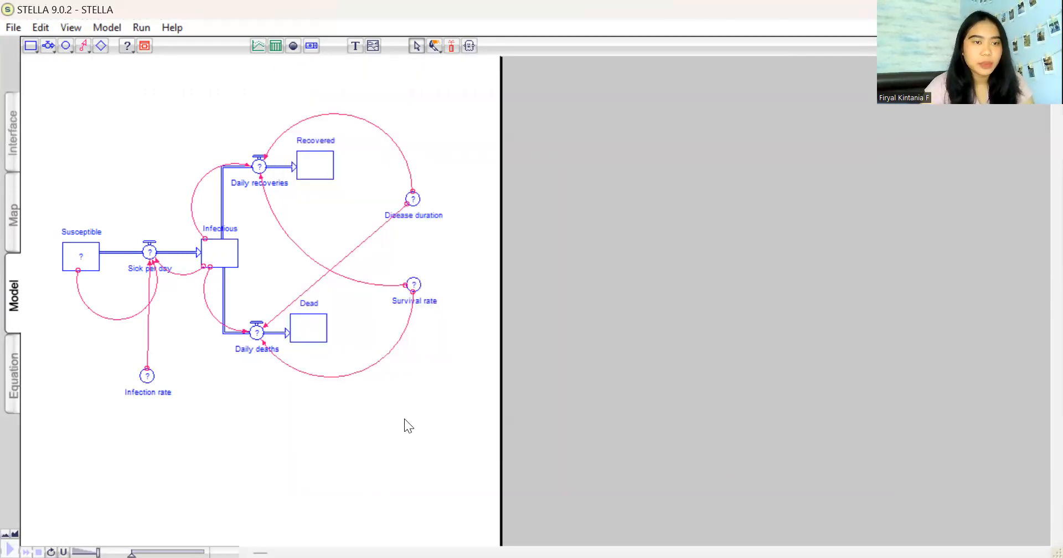
Set the initial value of the Susceptible stock to 999
left_click(83, 257)
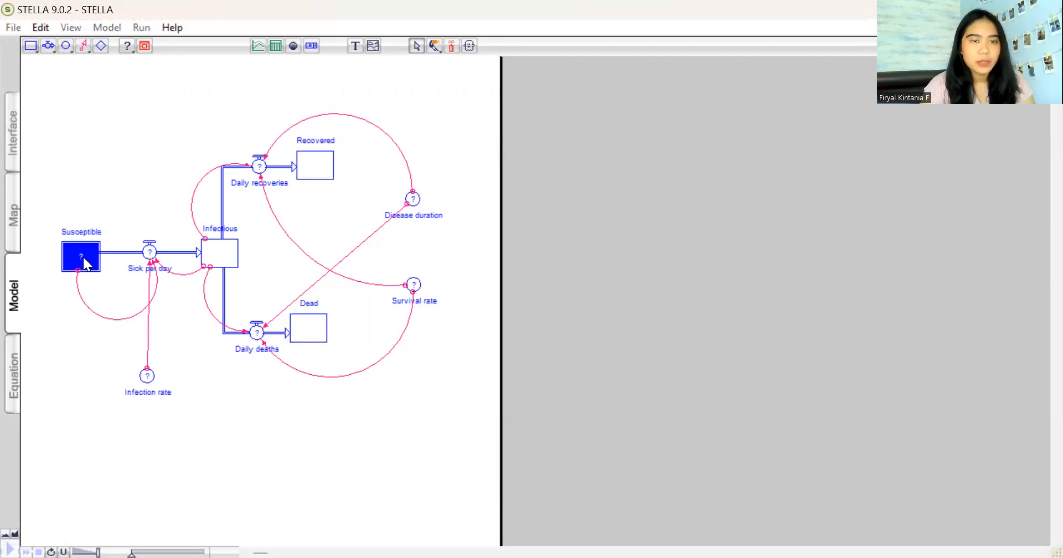
double_click(83, 257)
type("999")
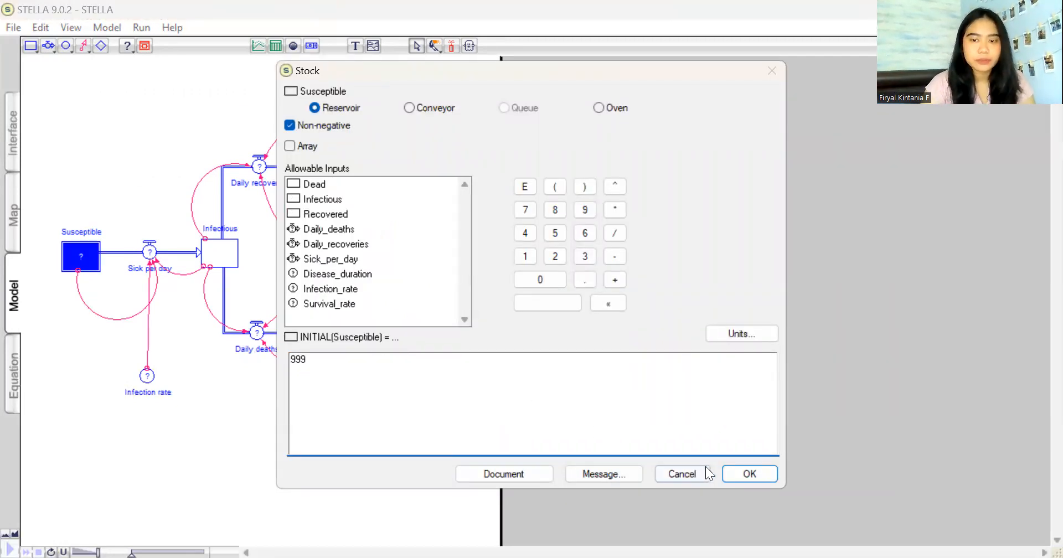
left_click(731, 469)
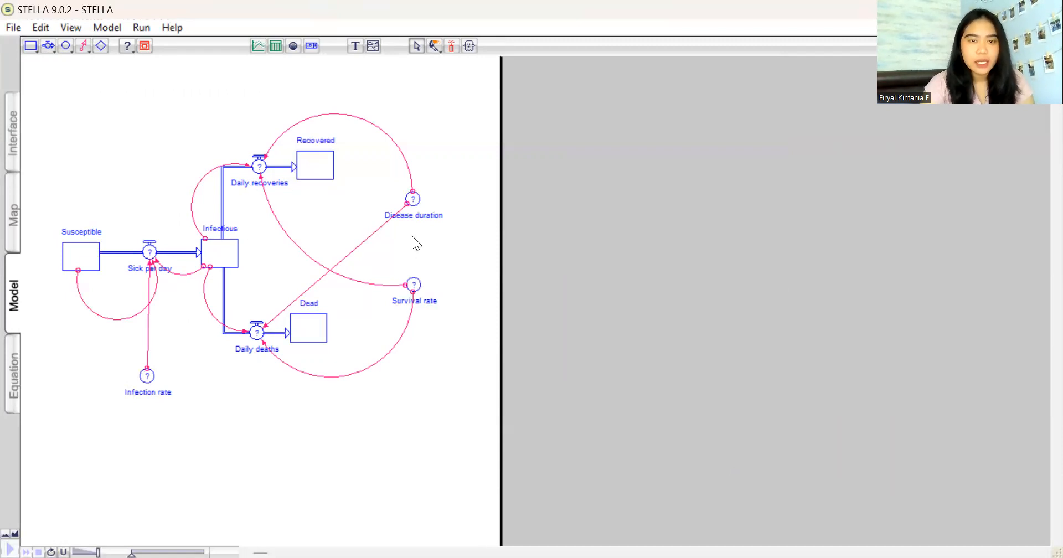
Define the Disease duration converter with the constant value 5
double_click(412, 201)
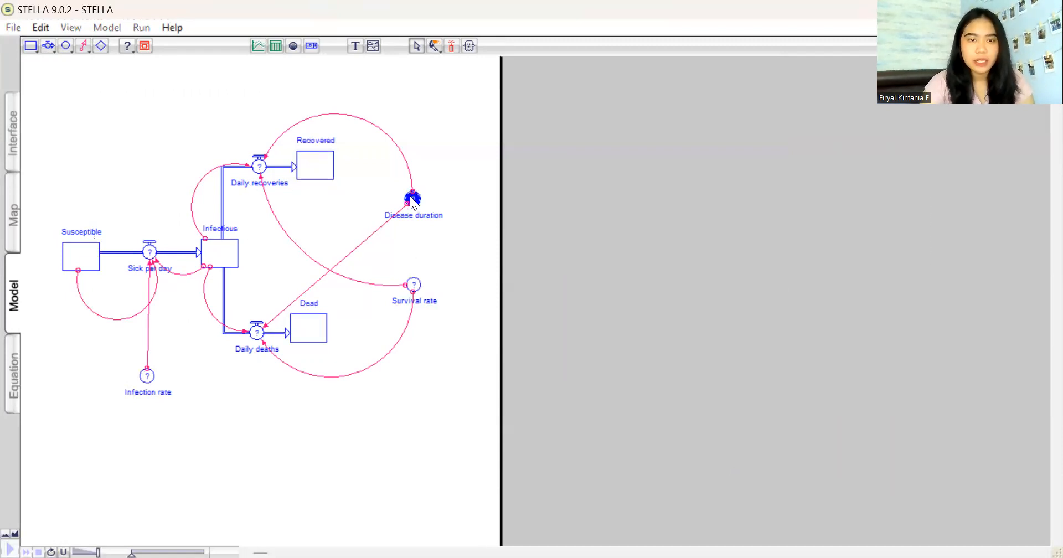
type("5")
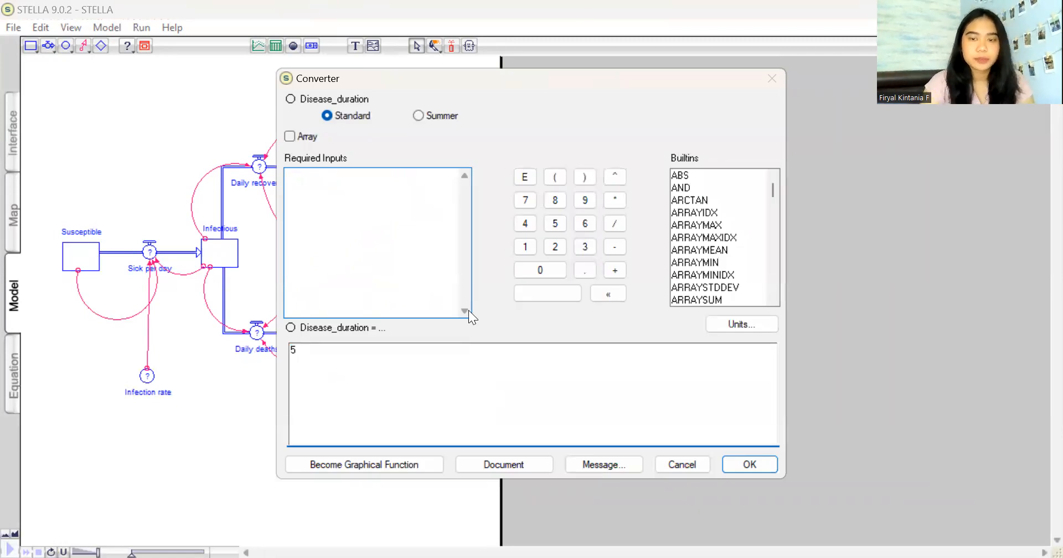
left_click(728, 469)
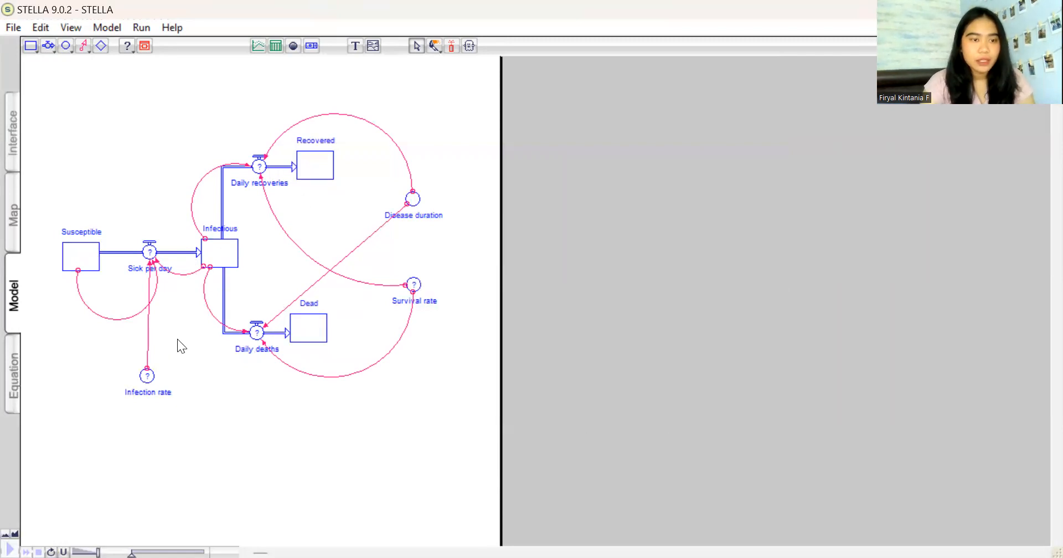
Define the Infection rate converter with the constant value 0.0015
double_click(147, 369)
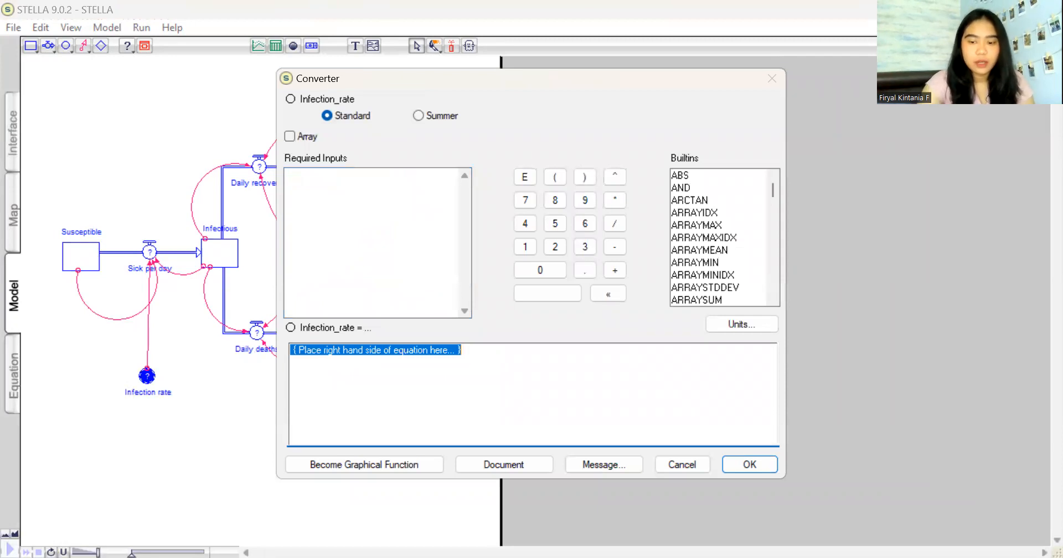
type("0.001")
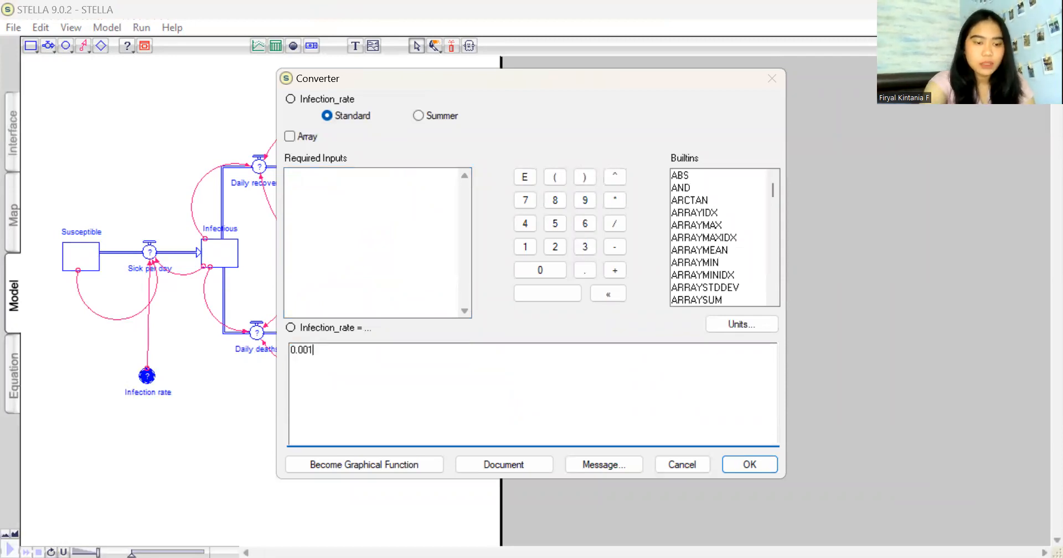
type("5")
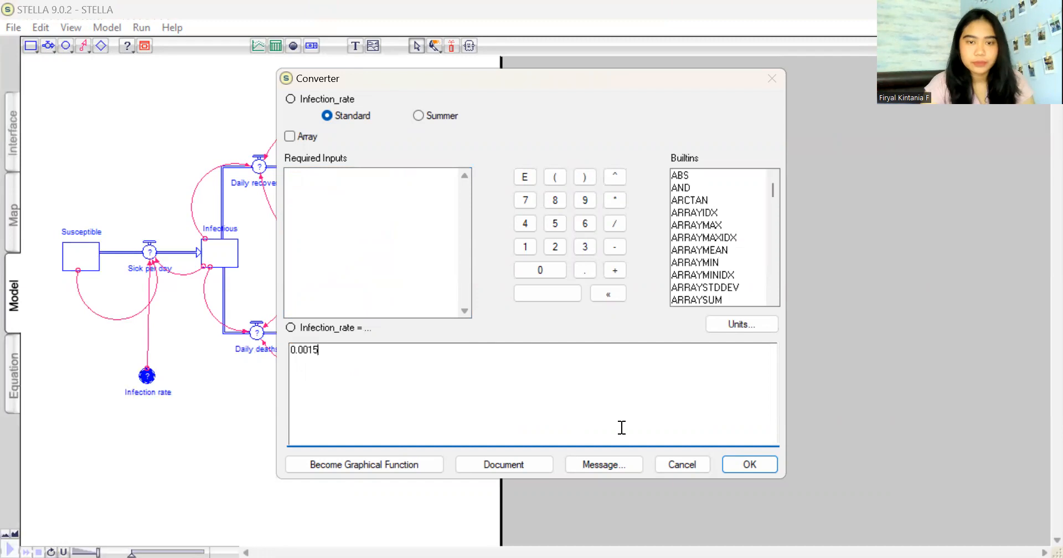
left_click(729, 459)
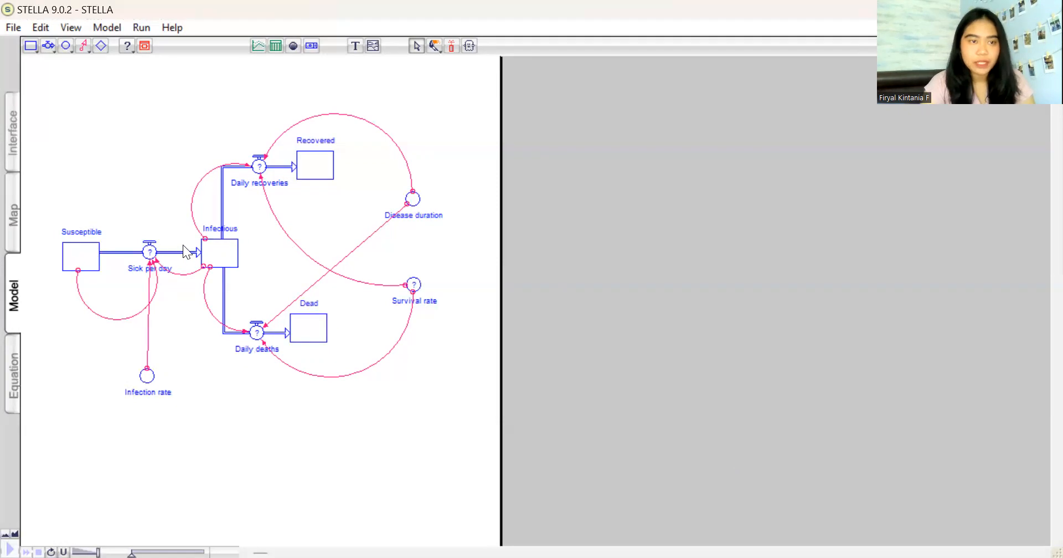
Define the Survival rate converter with the constant value 0.70
double_click(414, 285)
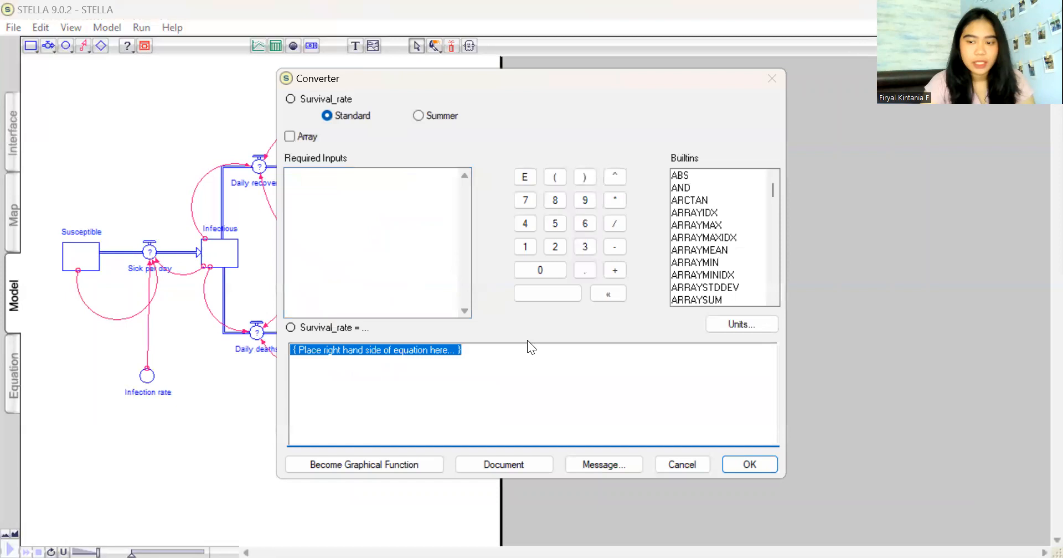
type("0")
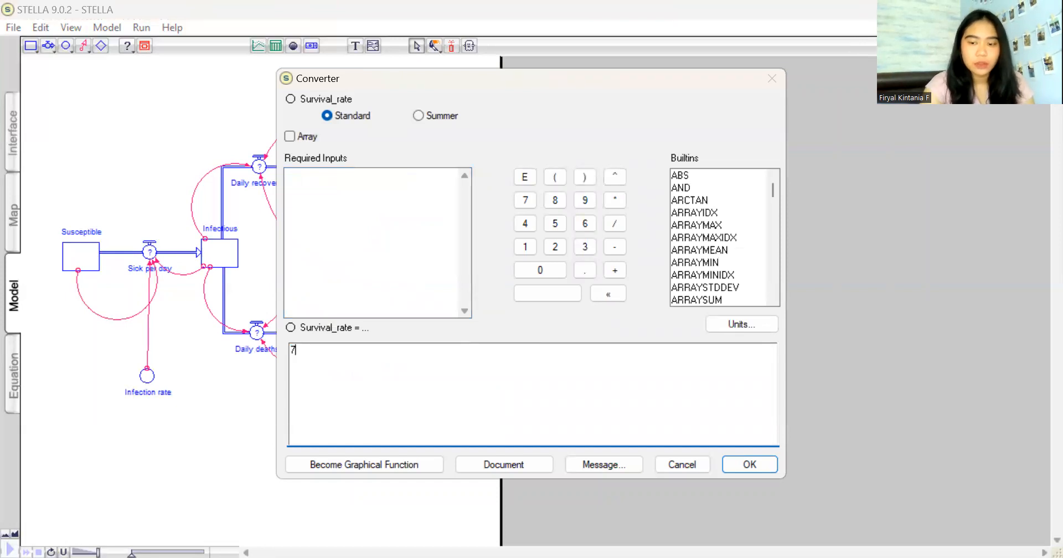
type(".70")
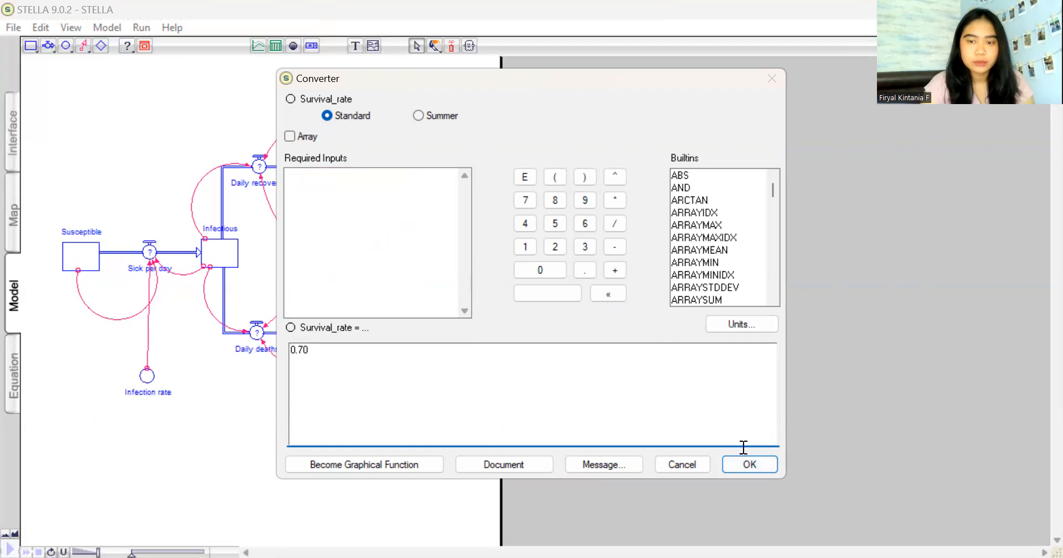
left_click(731, 461)
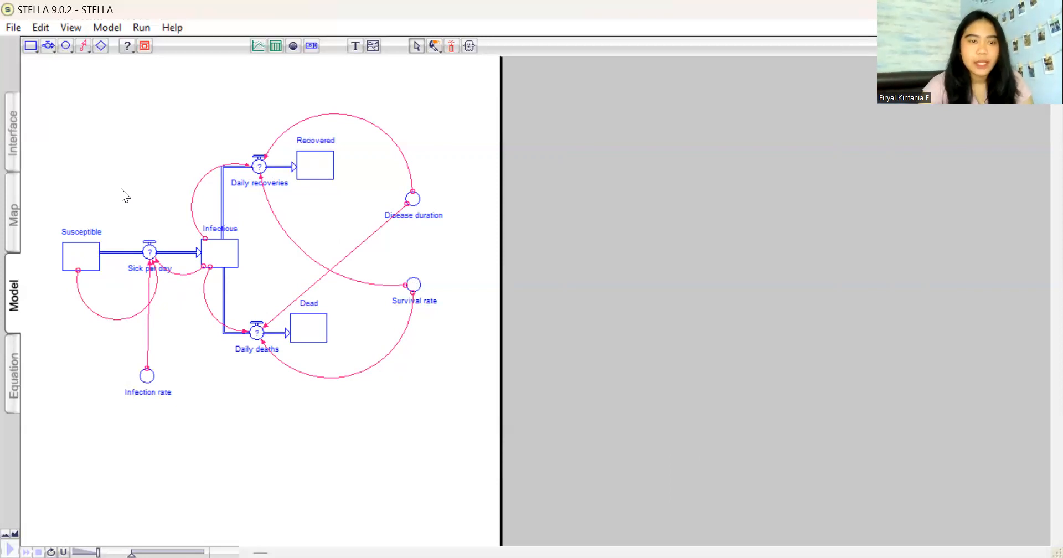
Define the Daily deaths flow with the equation Infectious*(1-Survival_rate)/Disease_duration
double_click(255, 334)
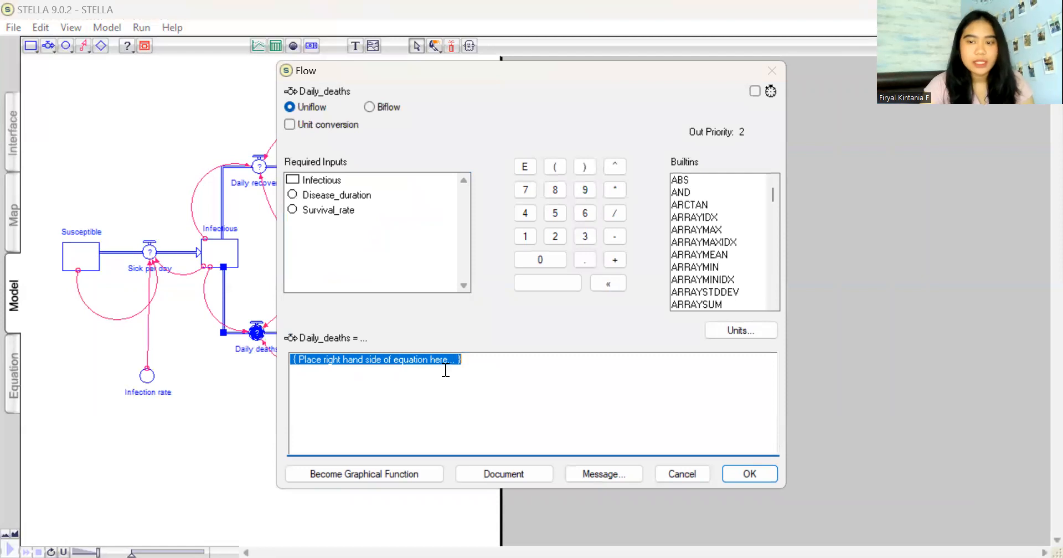
left_click(322, 180)
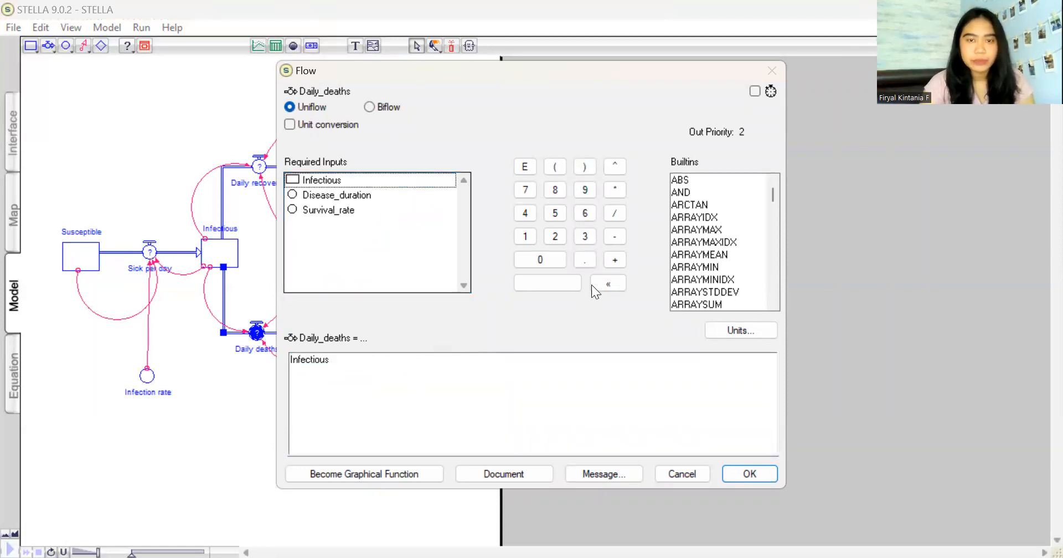
left_click(614, 189)
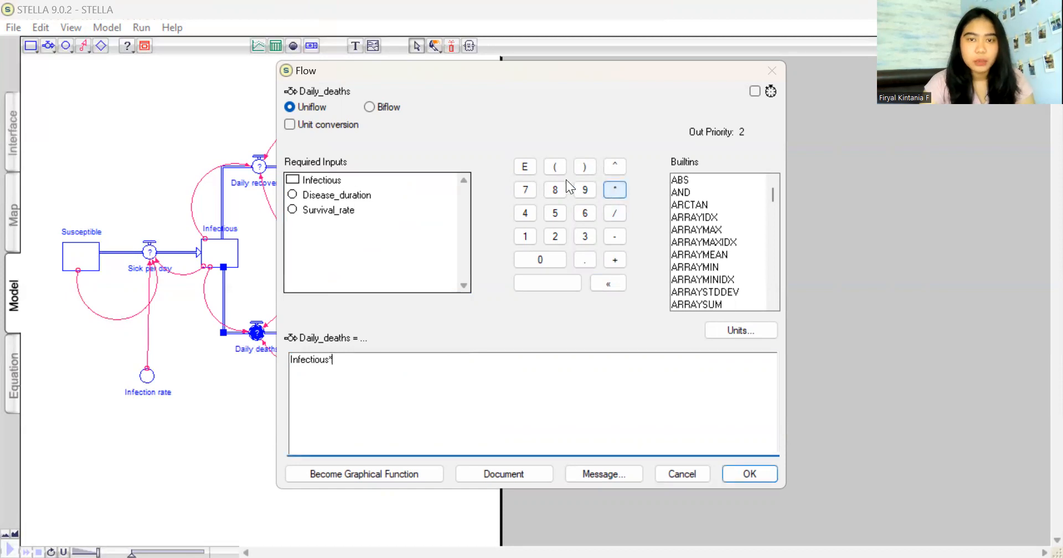
left_click(555, 166)
type("1")
left_click(608, 236)
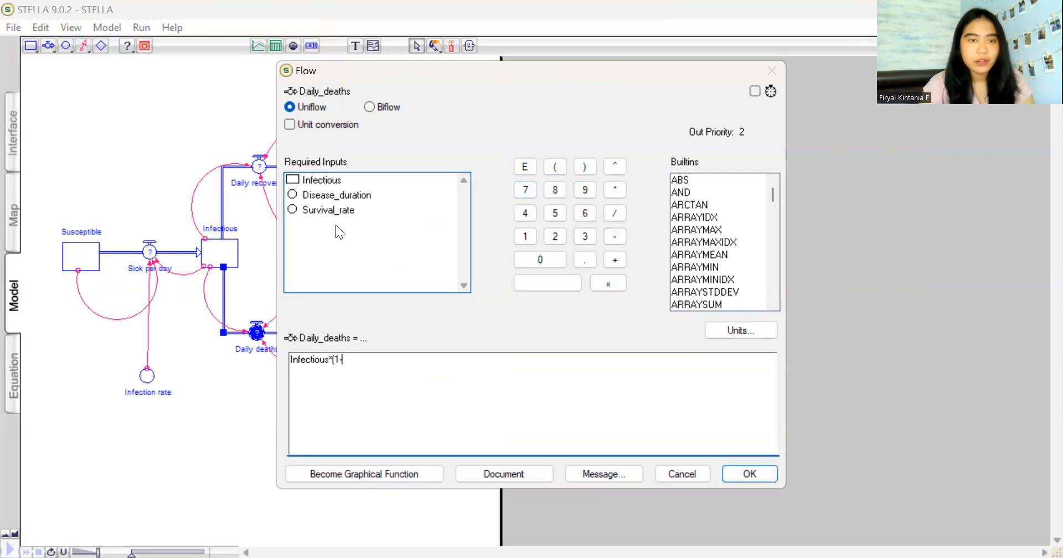
left_click(329, 211)
left_click(582, 169)
left_click(614, 213)
left_click(354, 195)
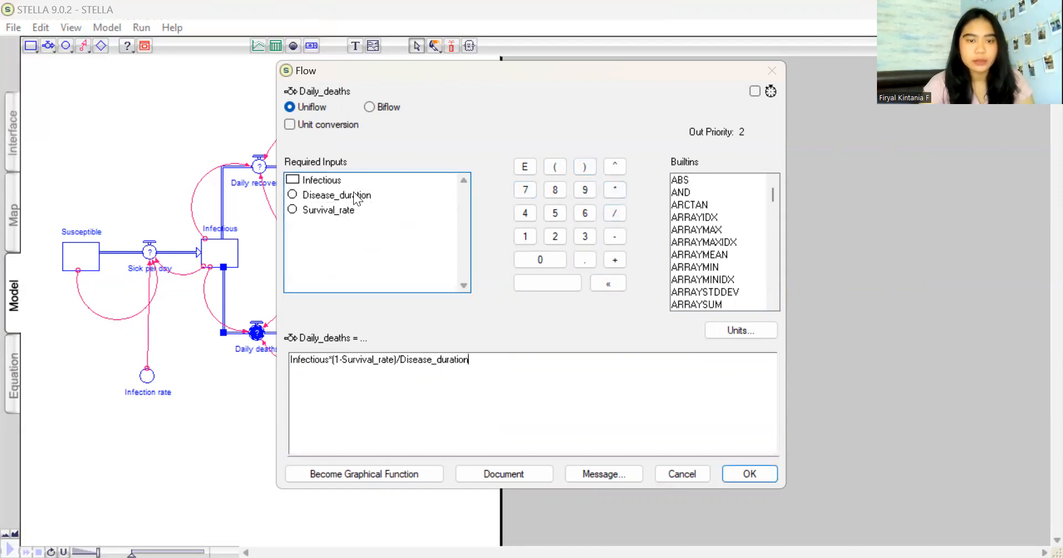
left_click(731, 473)
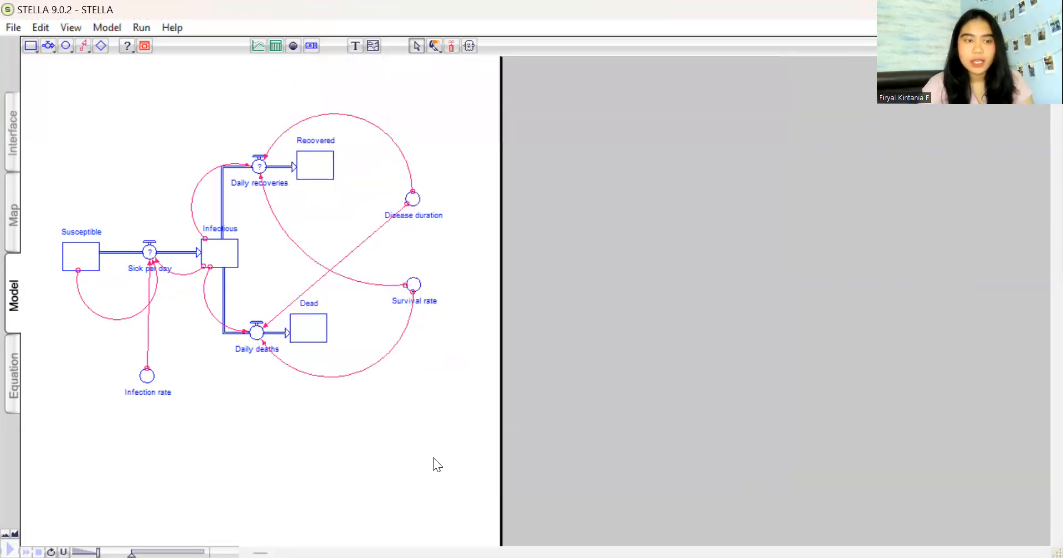
Define the Sick per day flow with the equation Infectious*Susceptible*Infection_rate
double_click(150, 253)
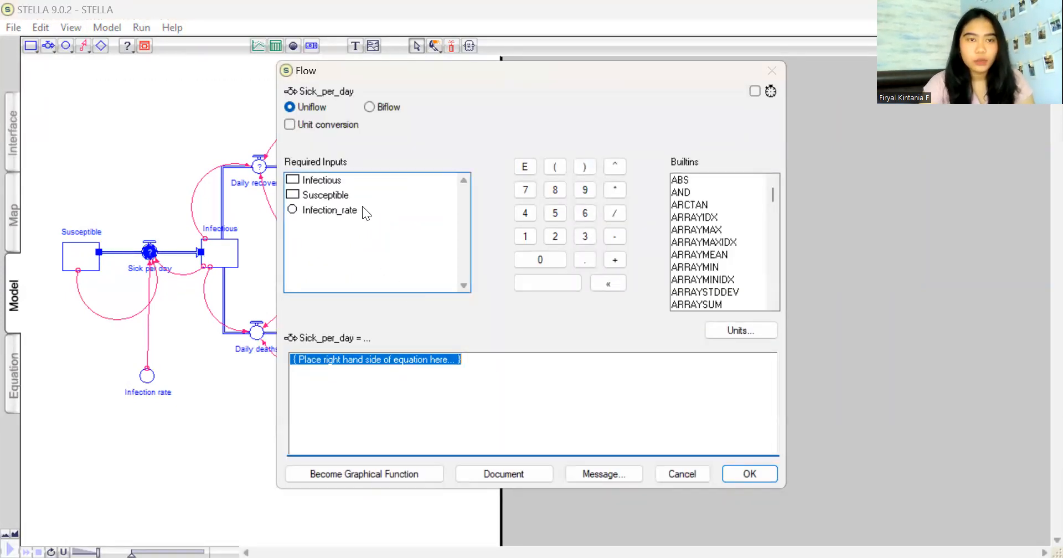
left_click(330, 179)
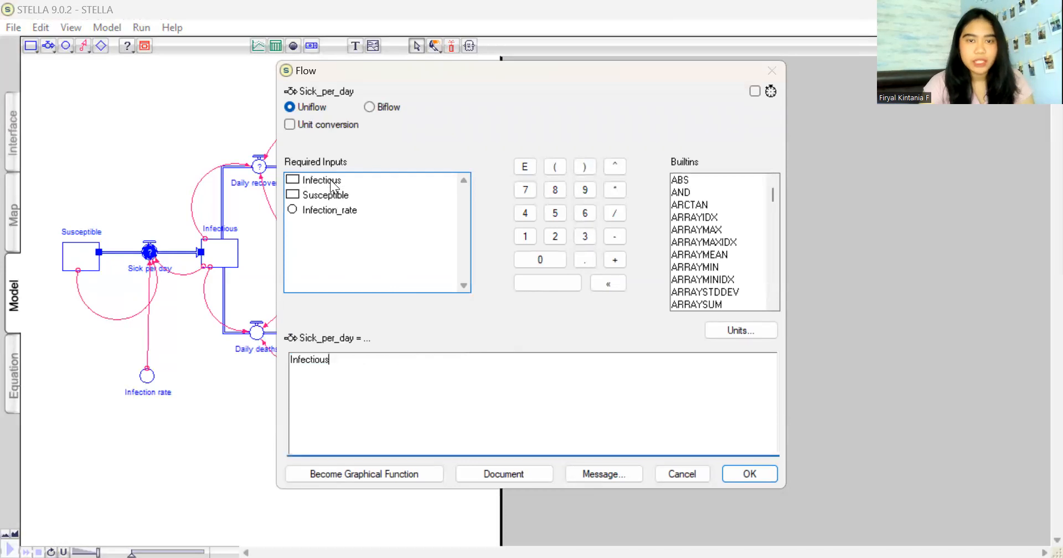
left_click(613, 189)
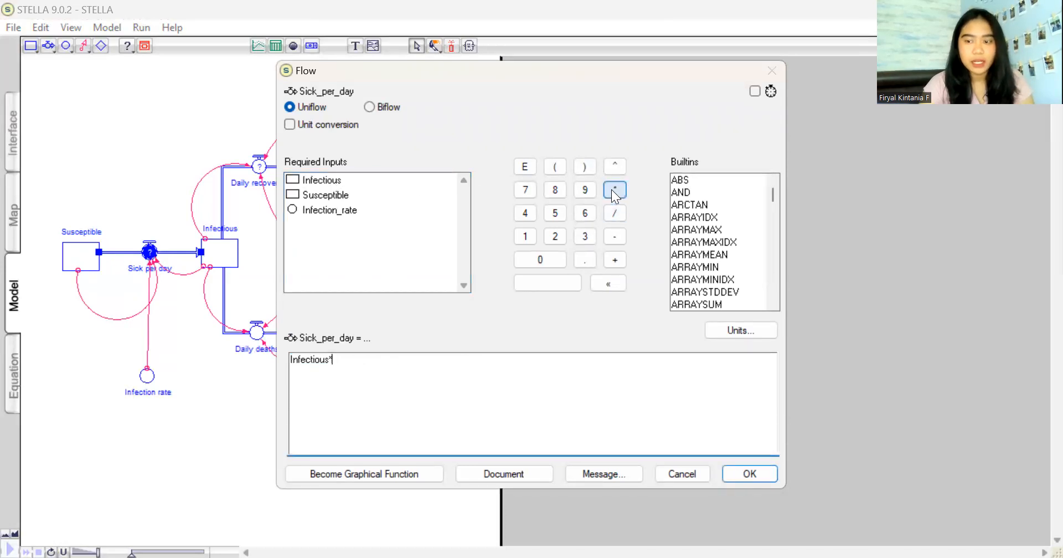
left_click(332, 195)
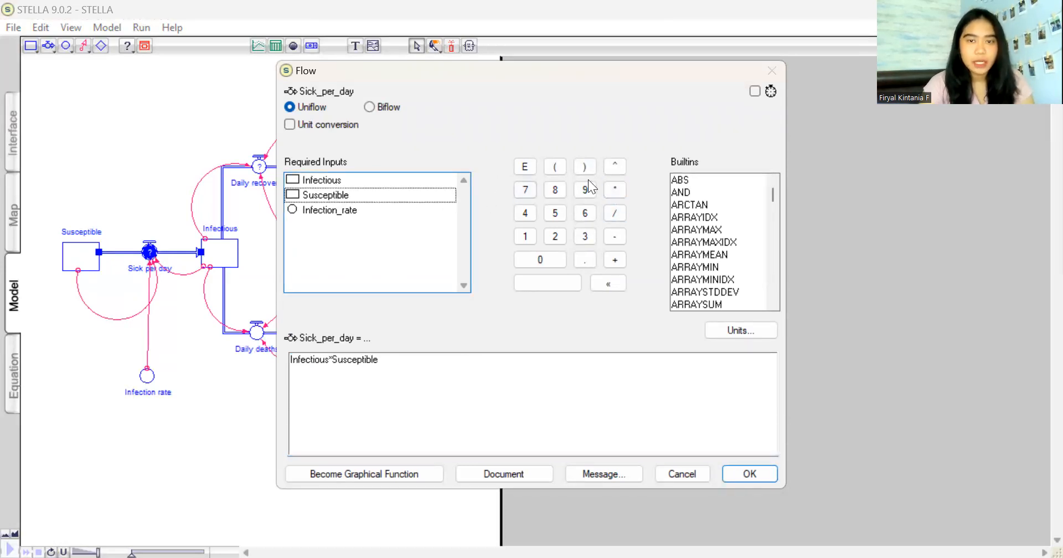
left_click(616, 191)
left_click(347, 211)
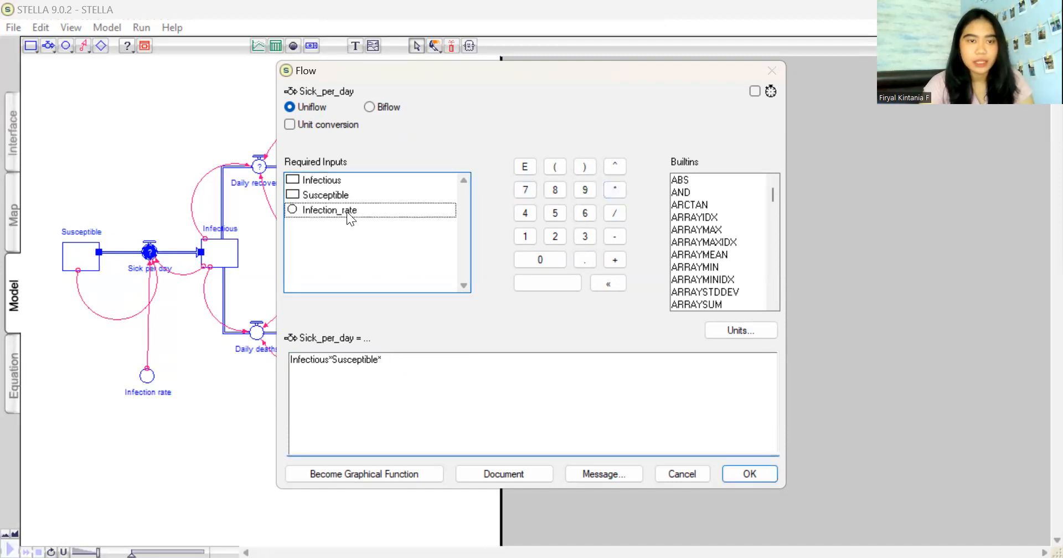
left_click(724, 469)
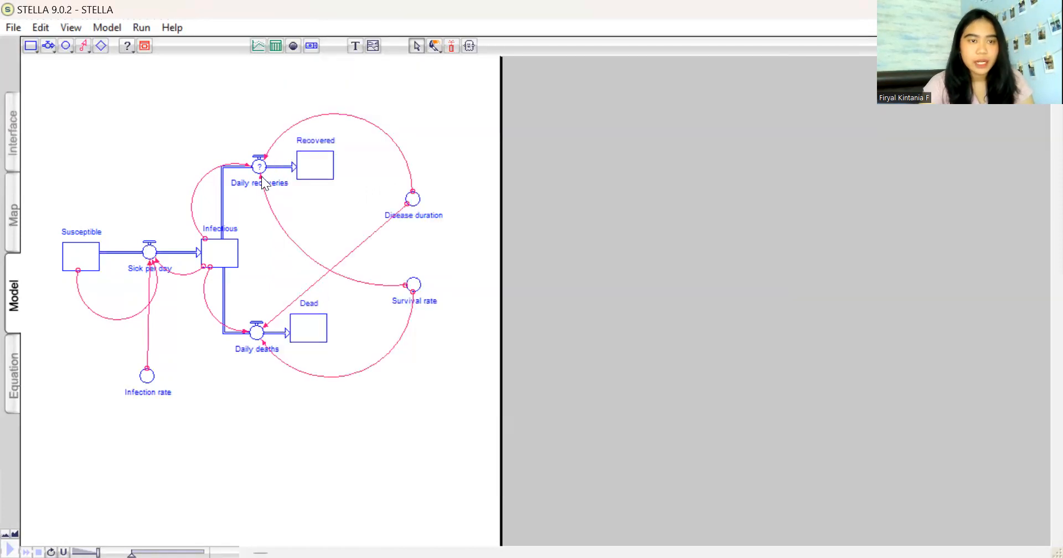
Define the Daily recoveries flow with the equation Infectious*Survival_rate/Disease_duration
double_click(258, 166)
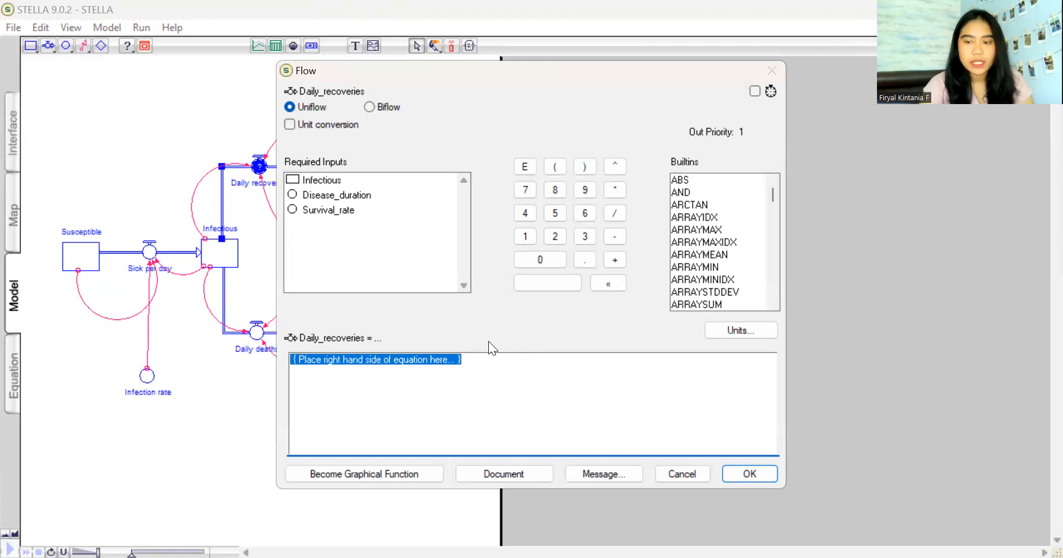
left_click(327, 179)
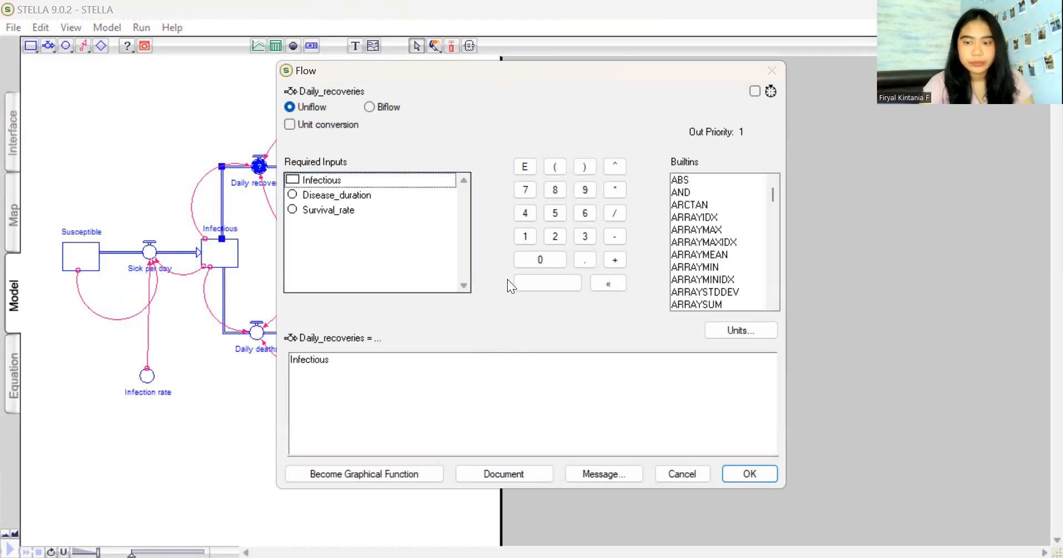
left_click(612, 189)
left_click(337, 212)
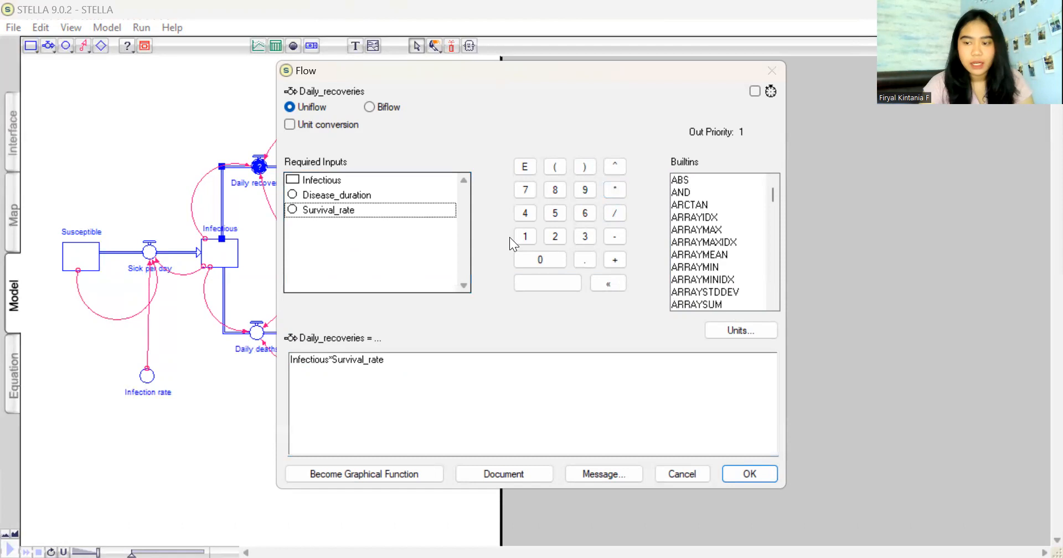
left_click(613, 212)
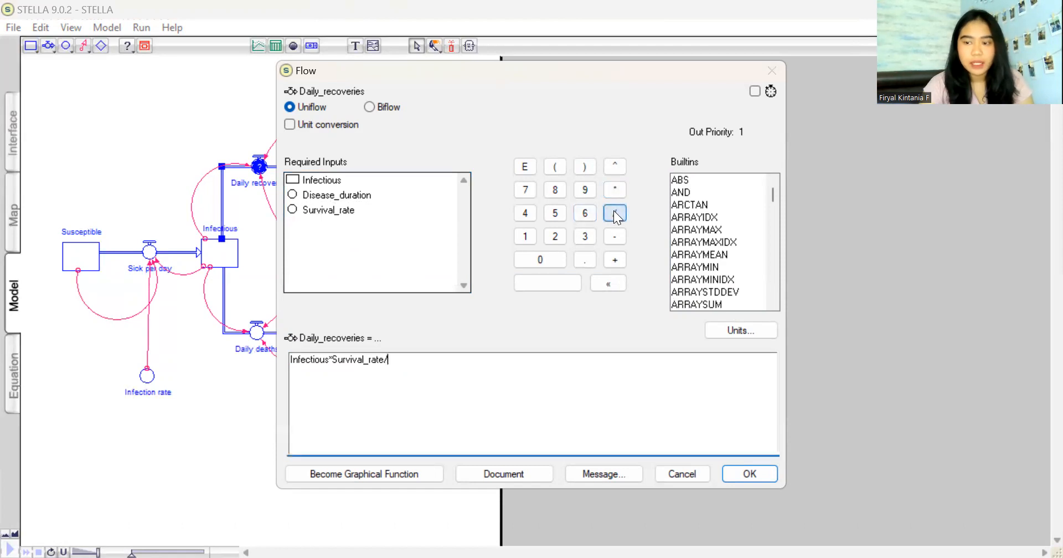
left_click(343, 196)
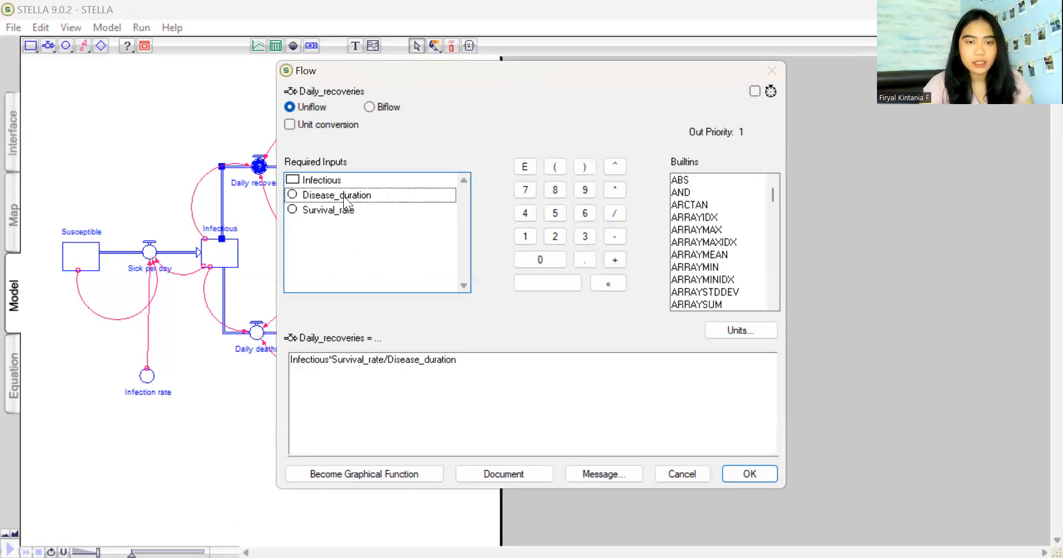
left_click(726, 472)
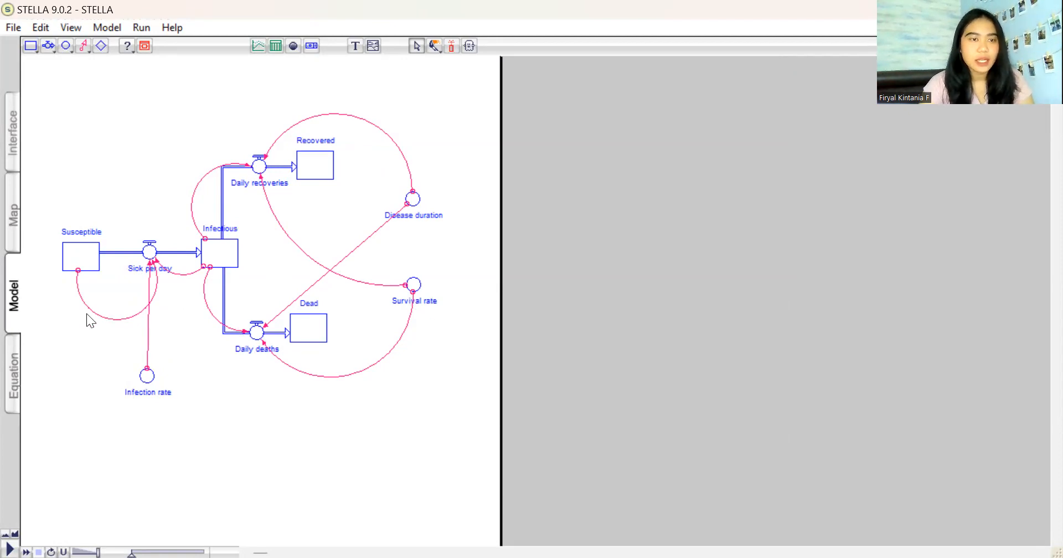
Review the model's equations, and place a graph pinned to the page on the interface layer
left_click(13, 365)
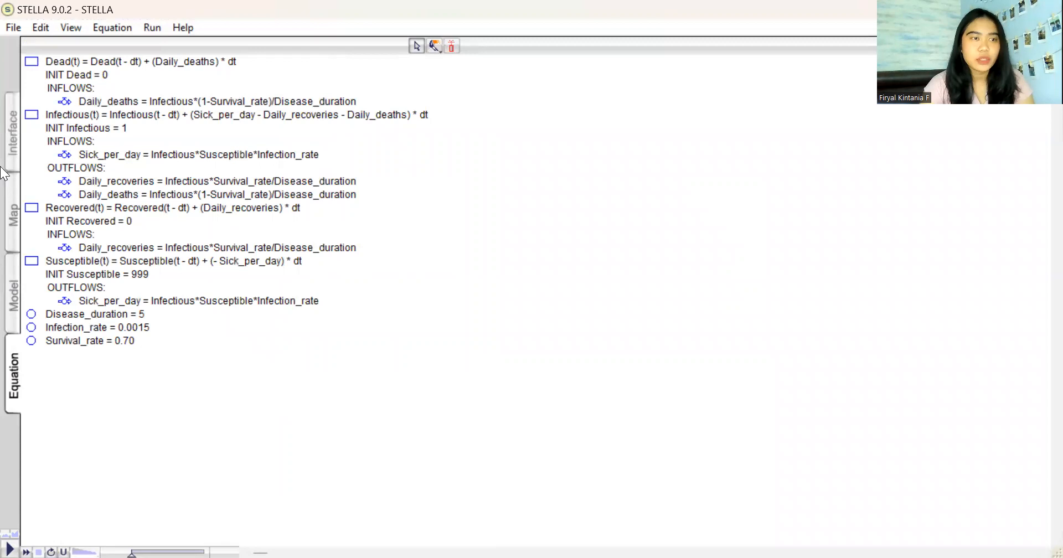
left_click(12, 149)
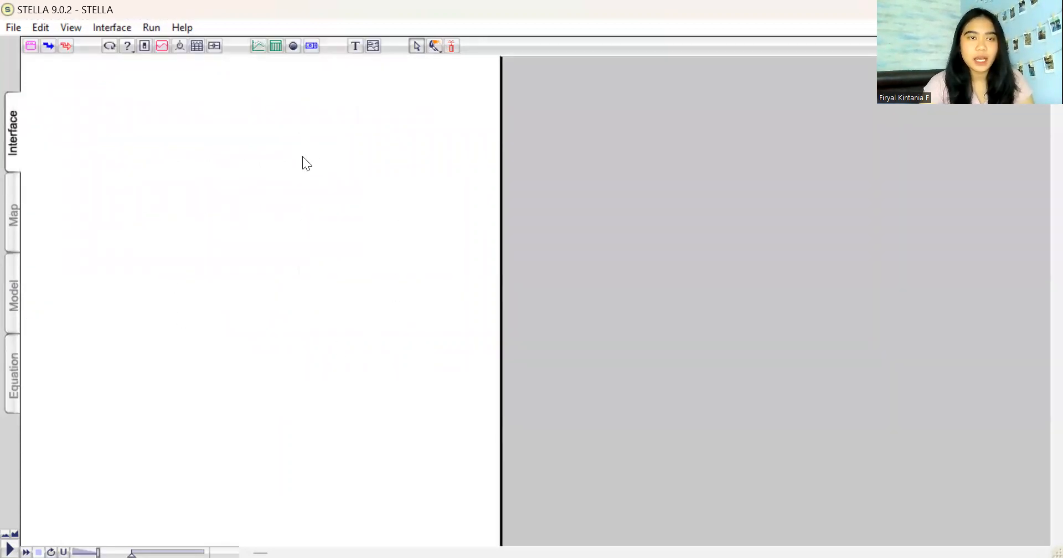
left_click(257, 45)
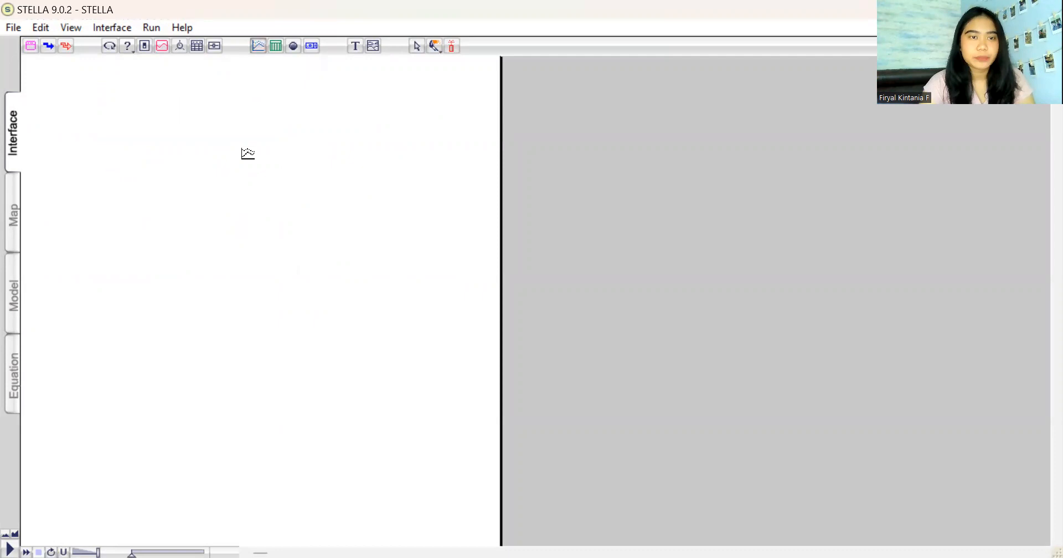
left_click(244, 244)
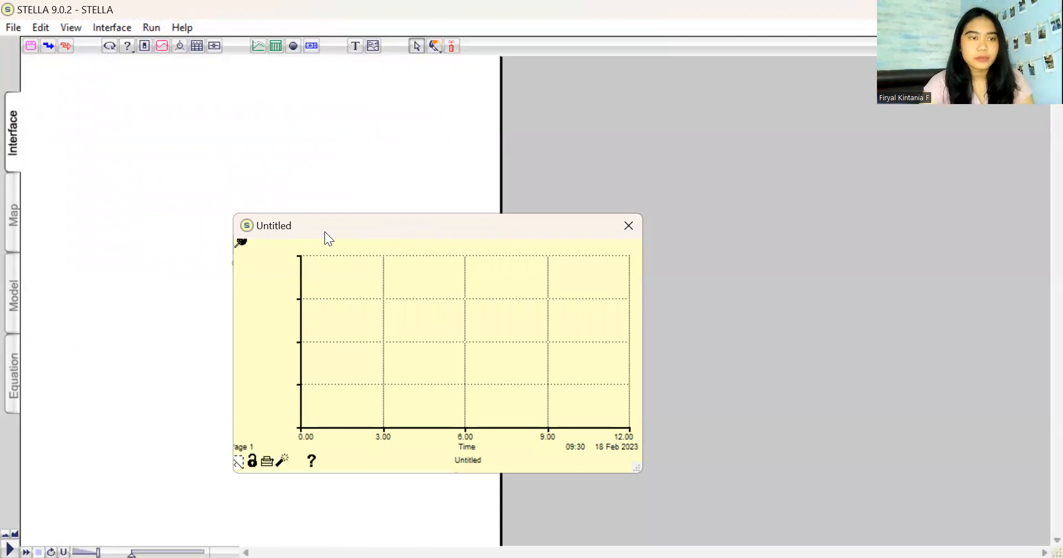
left_click_drag(325, 231, 215, 198)
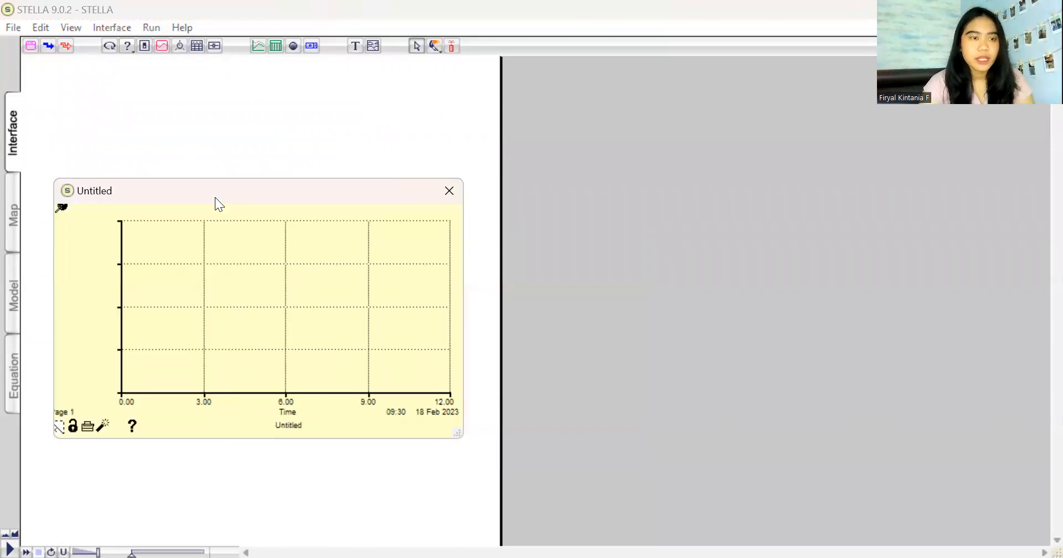
left_click(60, 208)
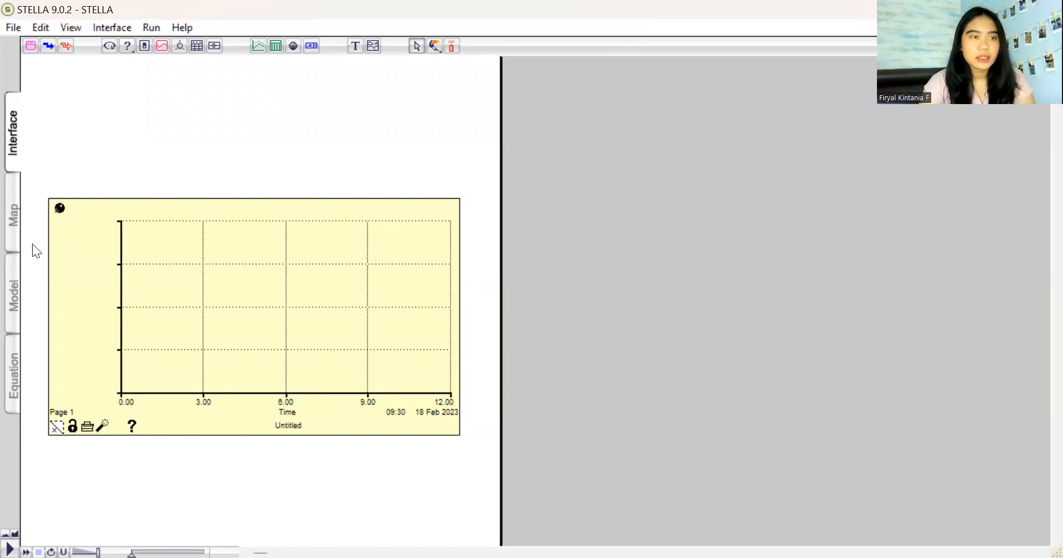
Return to the model layer's stock-and-flow diagram and run the simulation
left_click(14, 206)
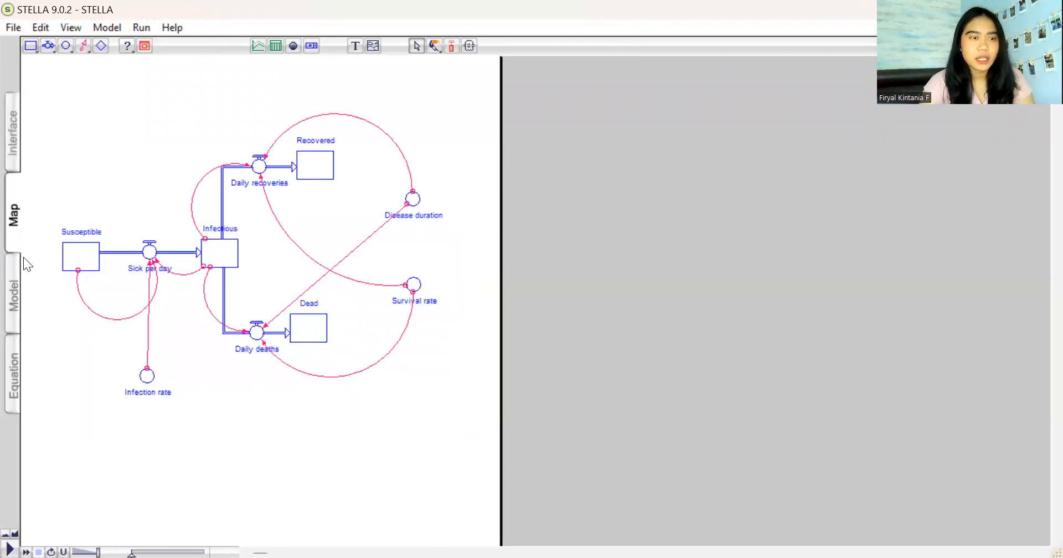
left_click(17, 269)
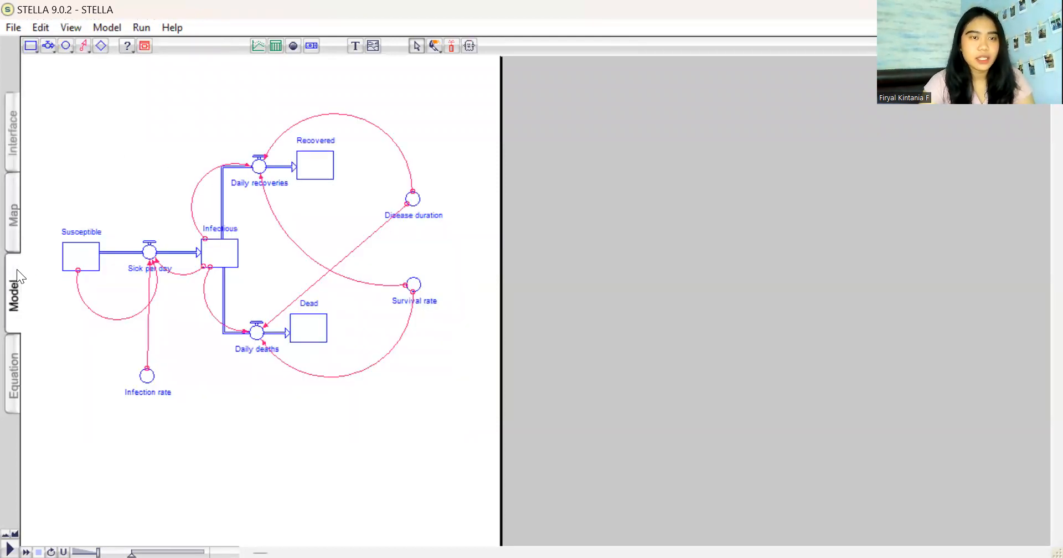
left_click(141, 28)
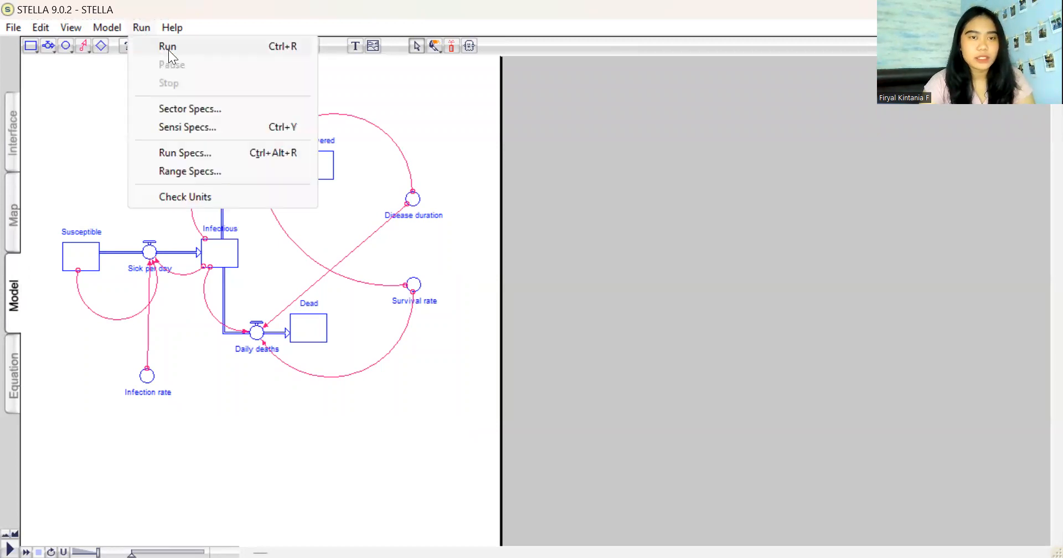
left_click(169, 48)
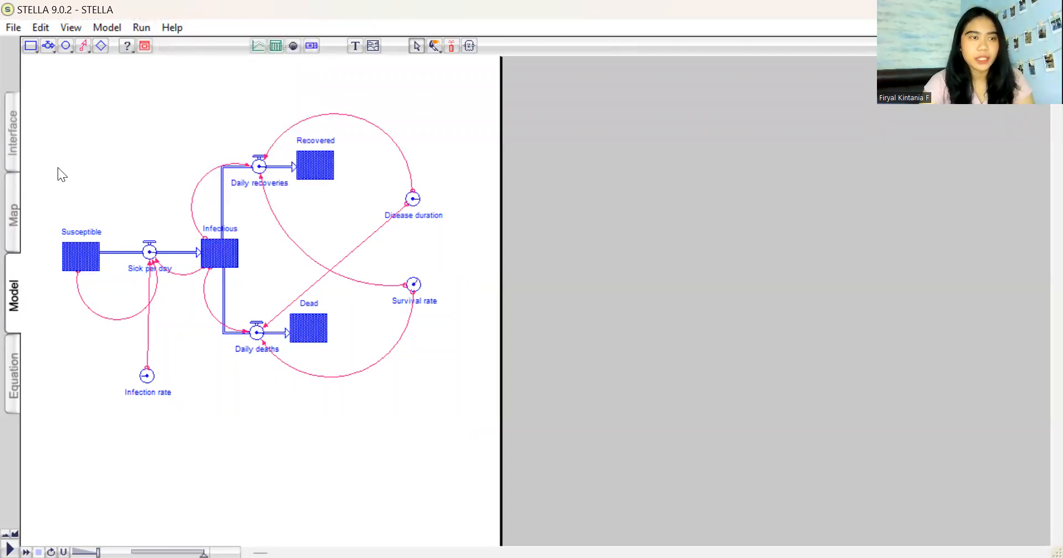
Define the interface graph as a time series plotting Dead, Infectious, Recovered and Susceptible
left_click(14, 148)
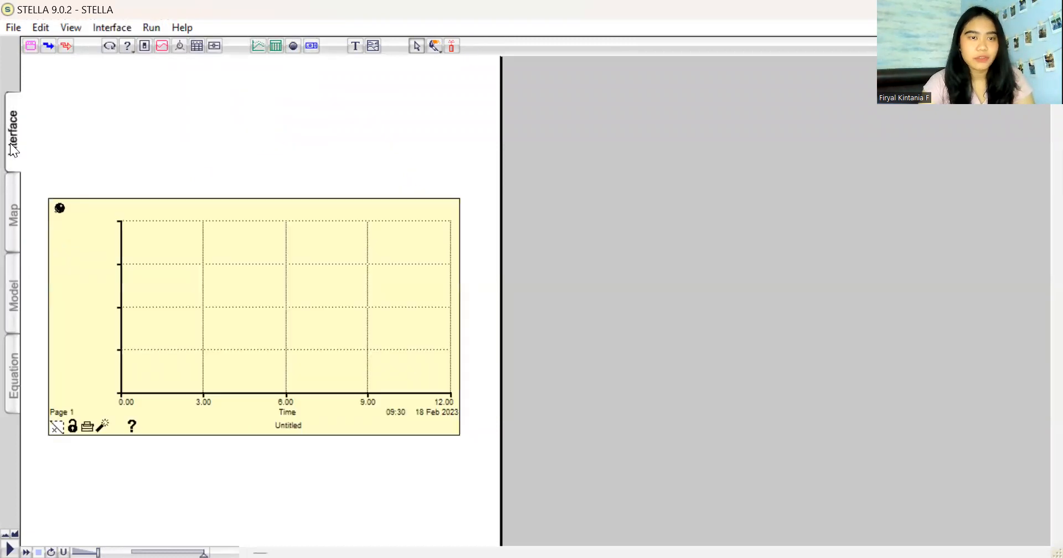
double_click(253, 279)
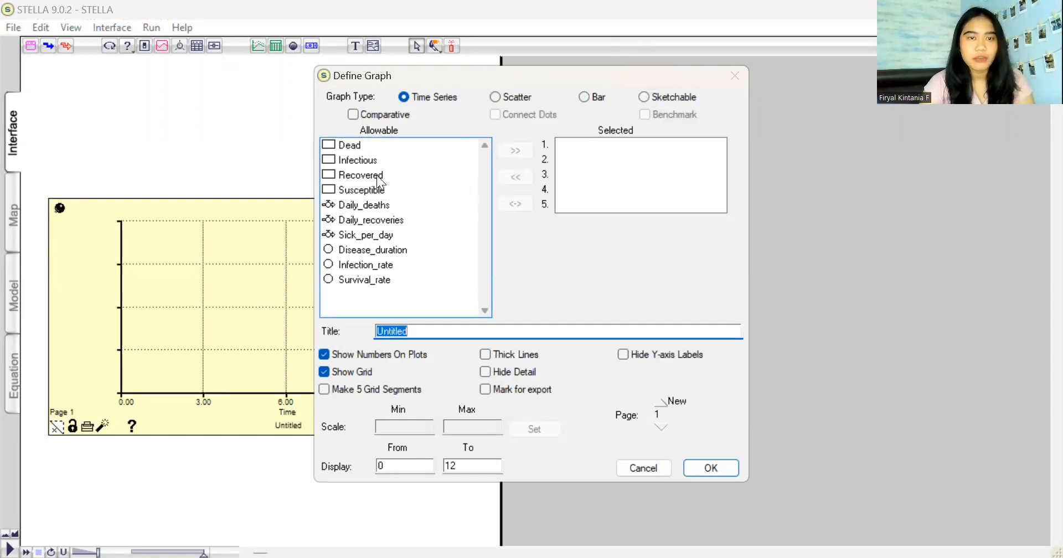
left_click(351, 146)
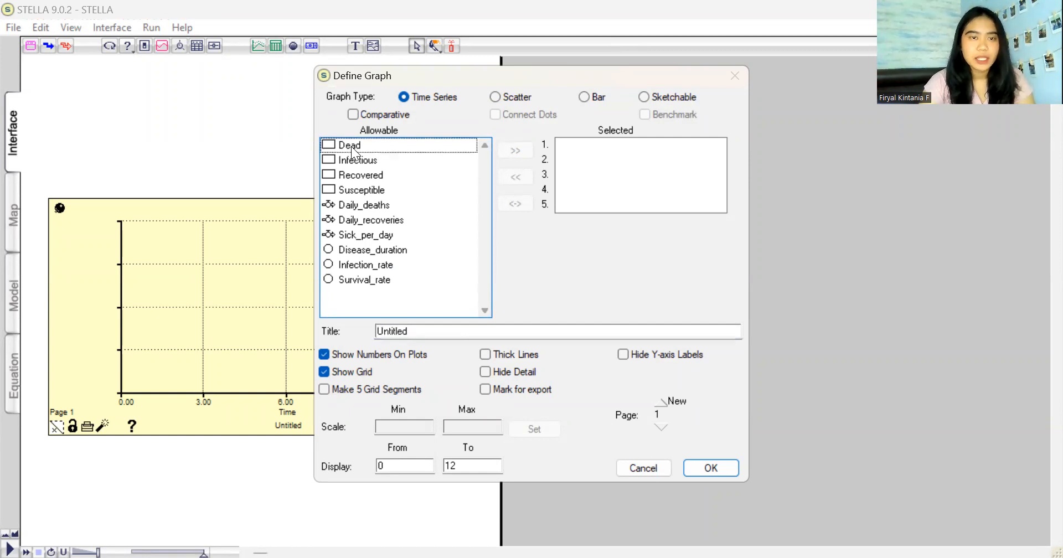
left_click(507, 151)
left_click(374, 159)
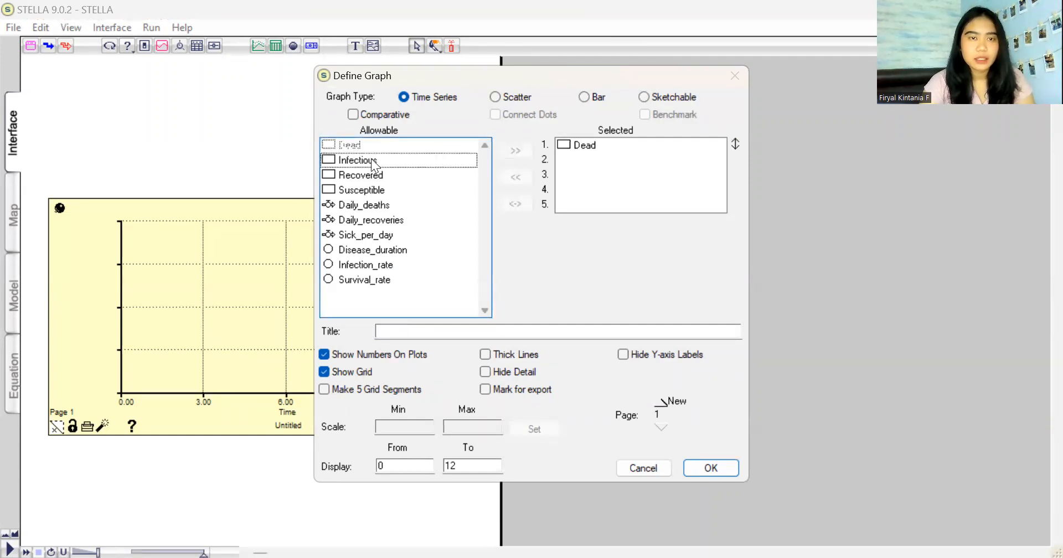
left_click(509, 153)
left_click(376, 174)
left_click(504, 153)
left_click(380, 188)
left_click(504, 152)
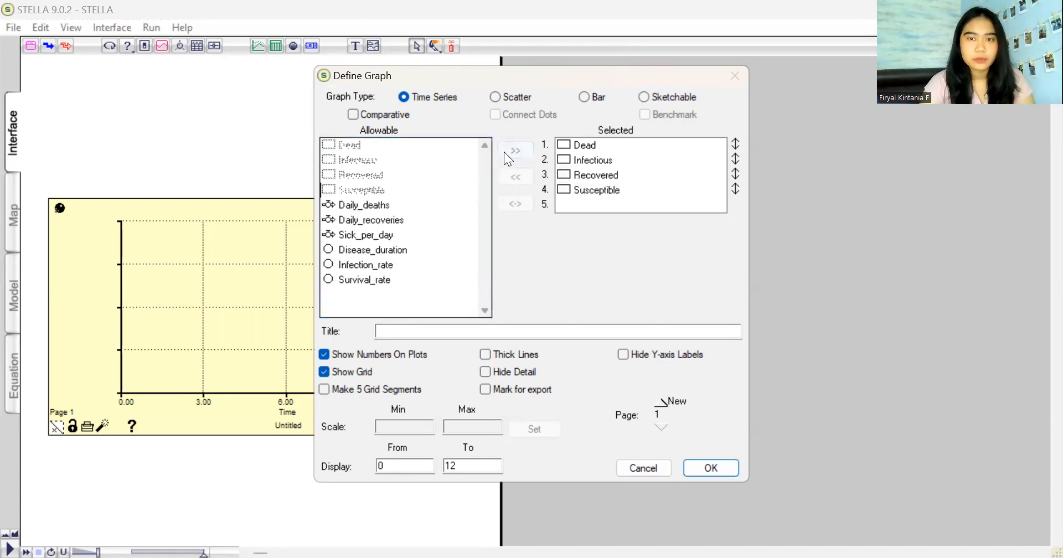
left_click(696, 469)
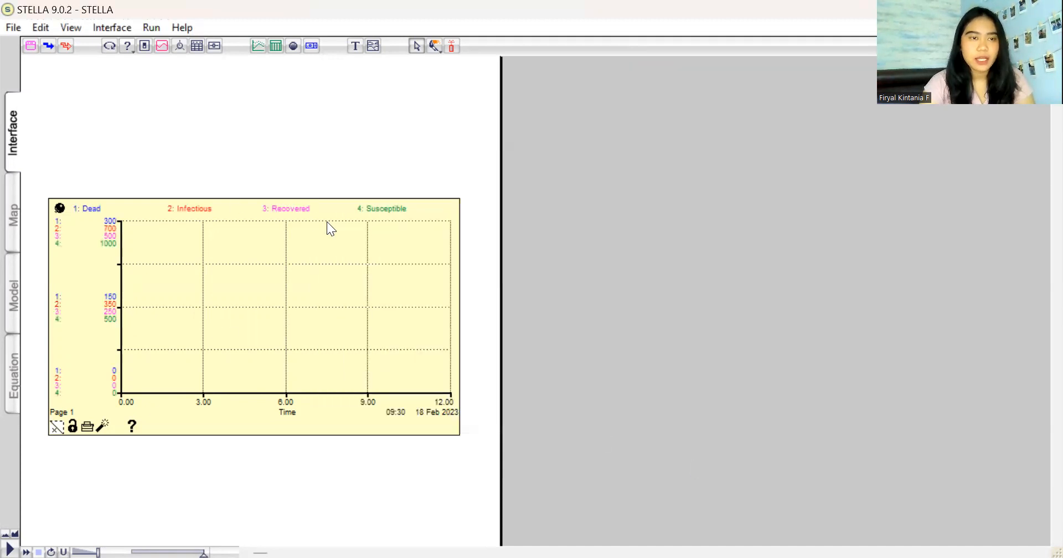
Run the simulation to plot the four stocks, and check the stock levels in the map diagram against the graph
left_click(151, 31)
left_click(167, 51)
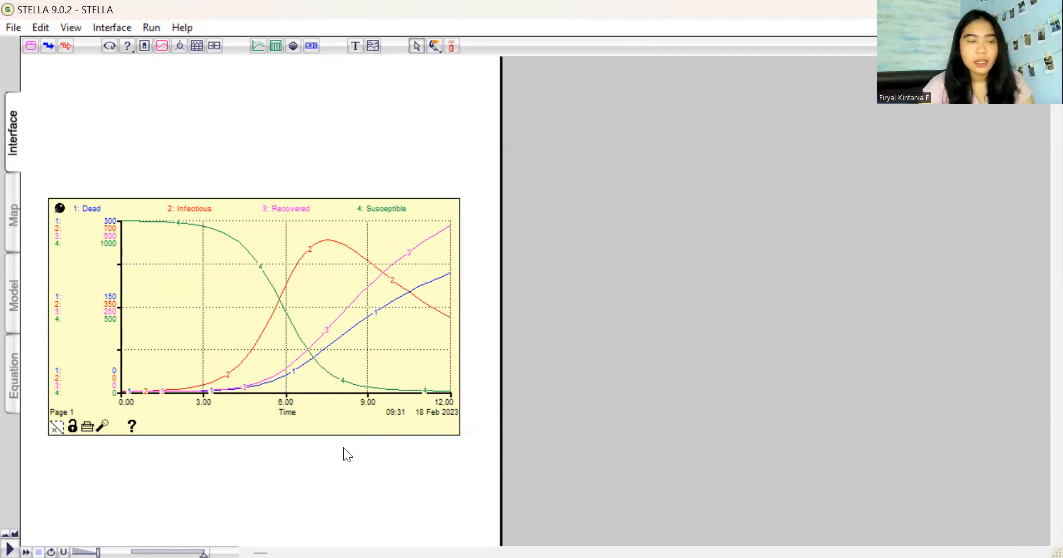
left_click(13, 222)
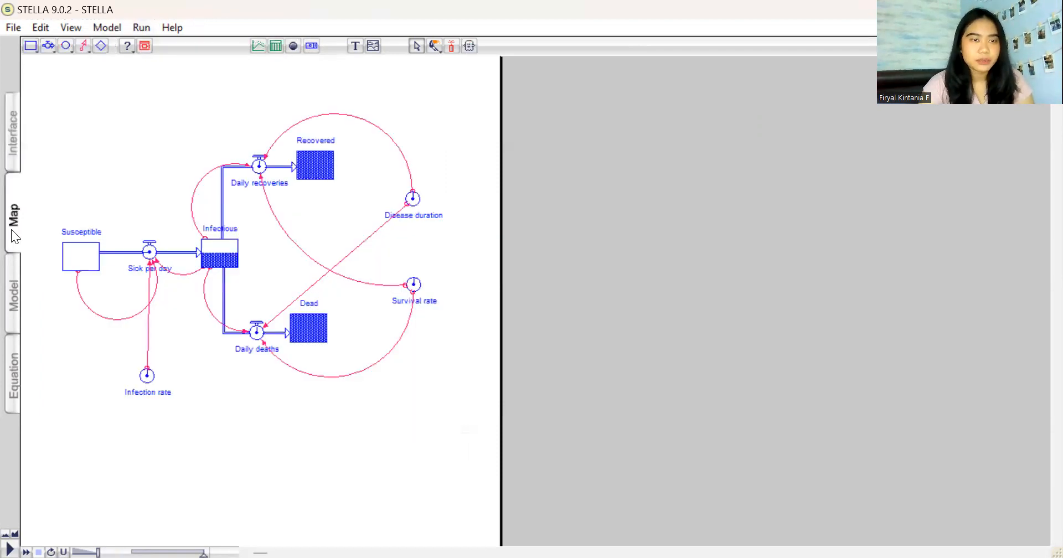
left_click(11, 150)
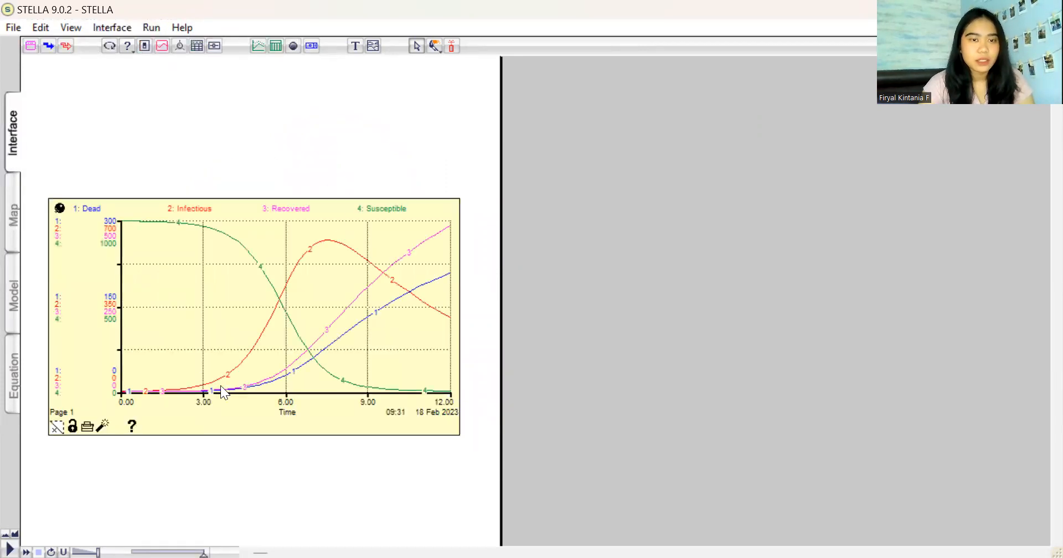